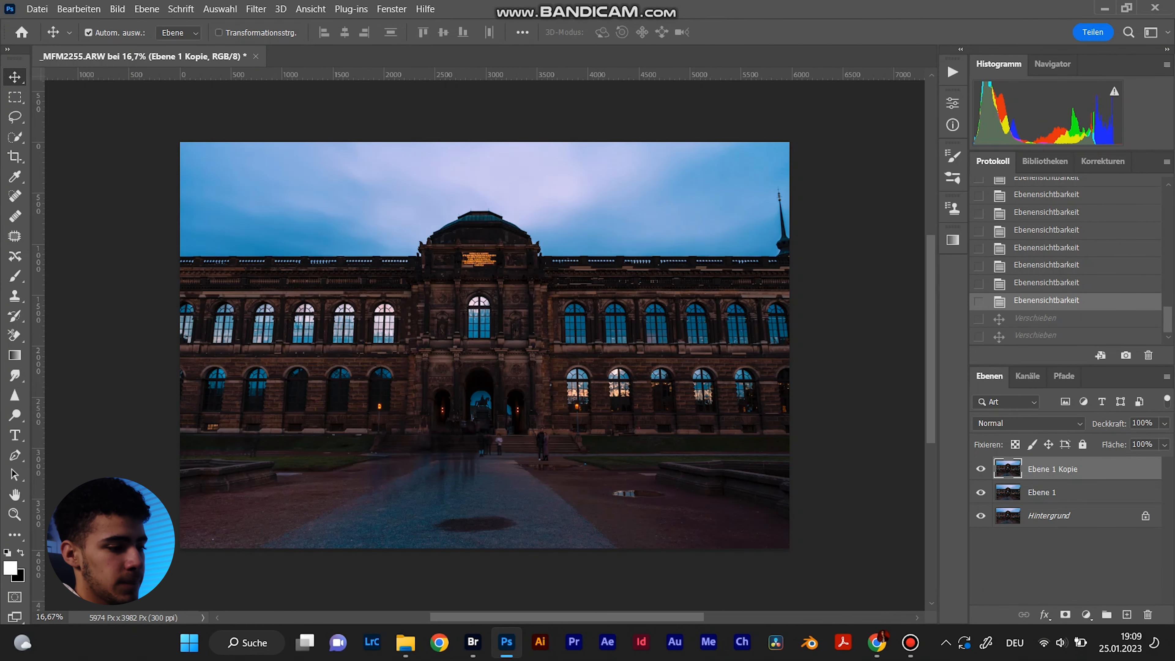
- Hide the Ebene 1 Kopie layer and examine the sky at 100% for dust spots
click(980, 469)
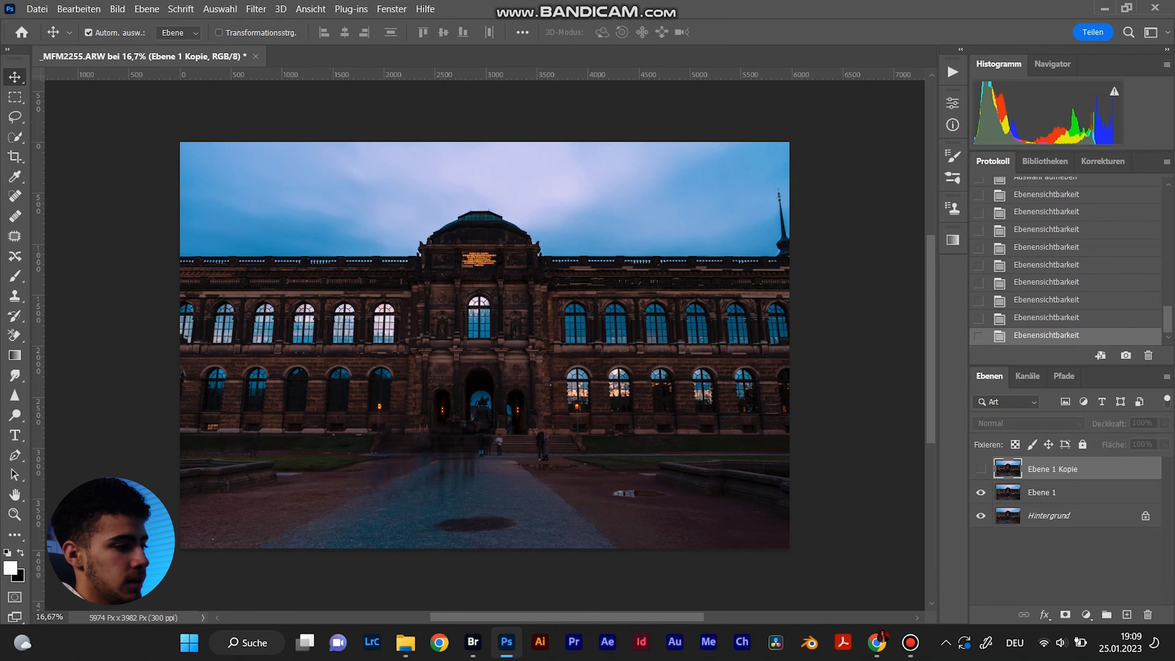
key(ctrl+1)
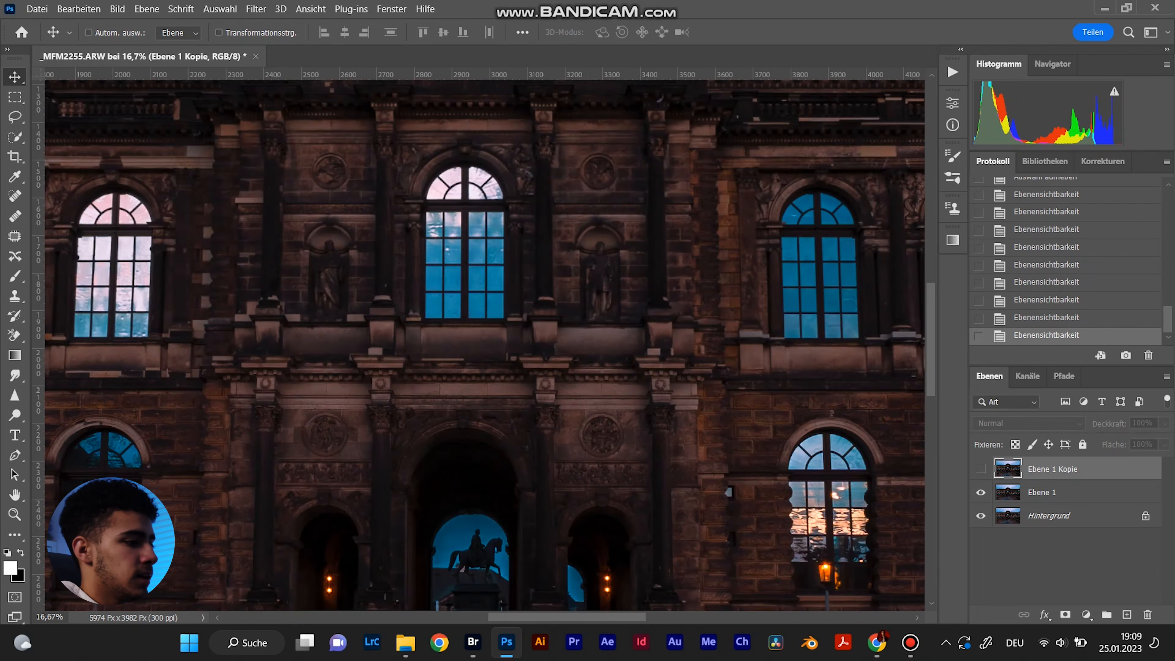
scroll(484, 345, up, 10)
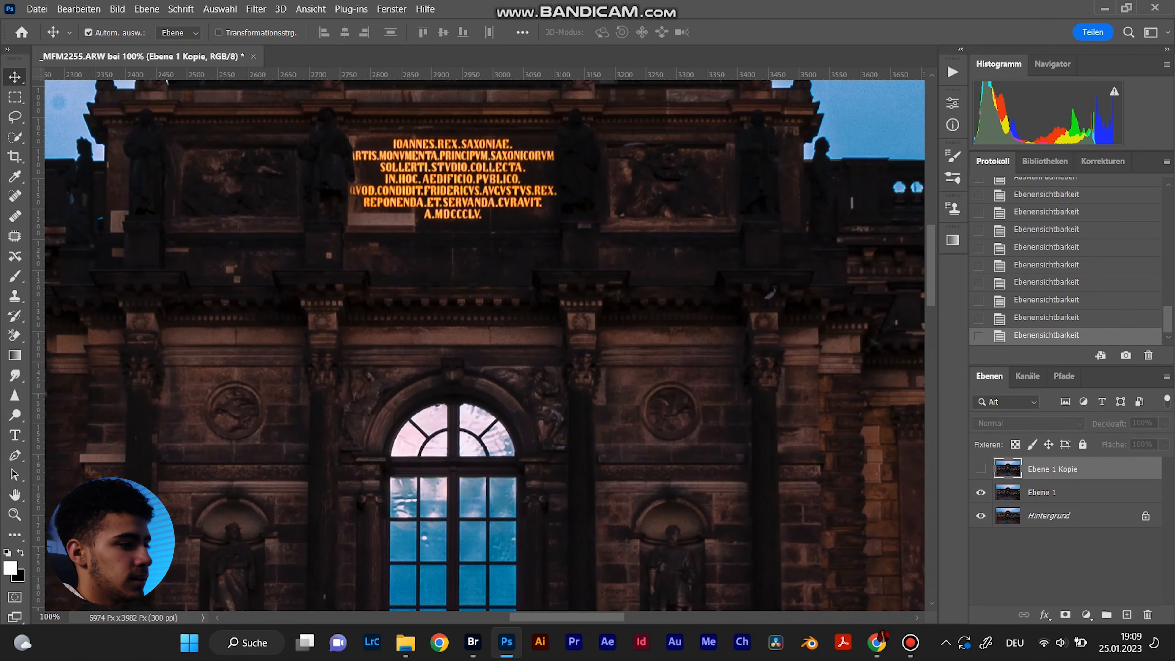
scroll(484, 345, up, 3)
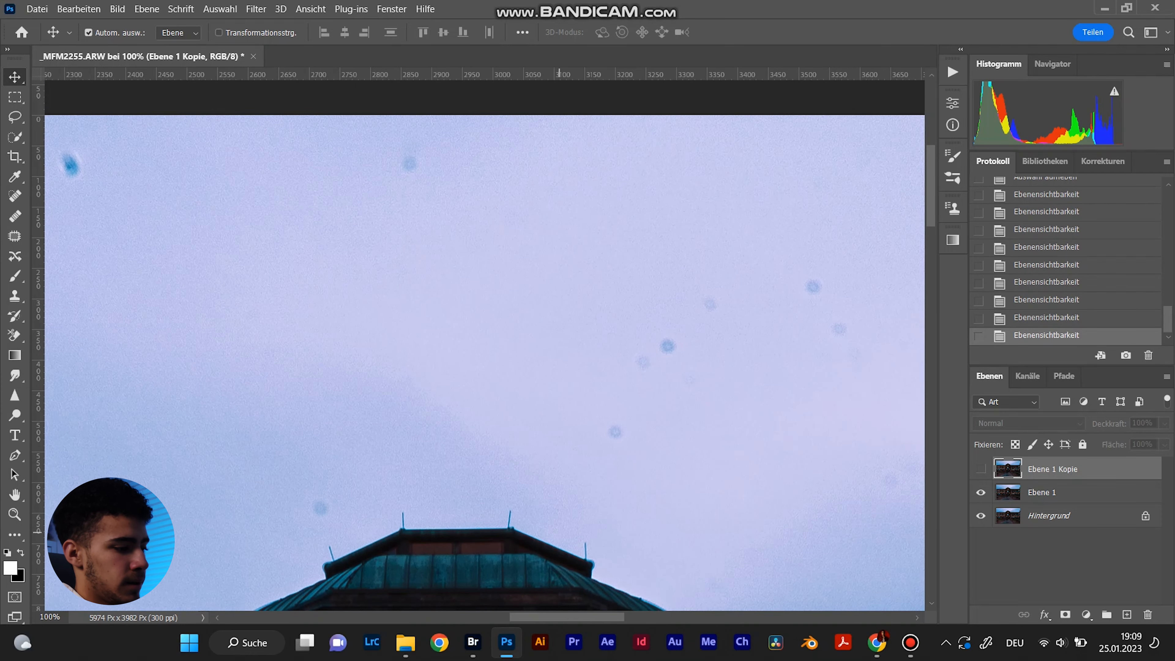
scroll(484, 344, right, 2)
scroll(484, 344, right, 10)
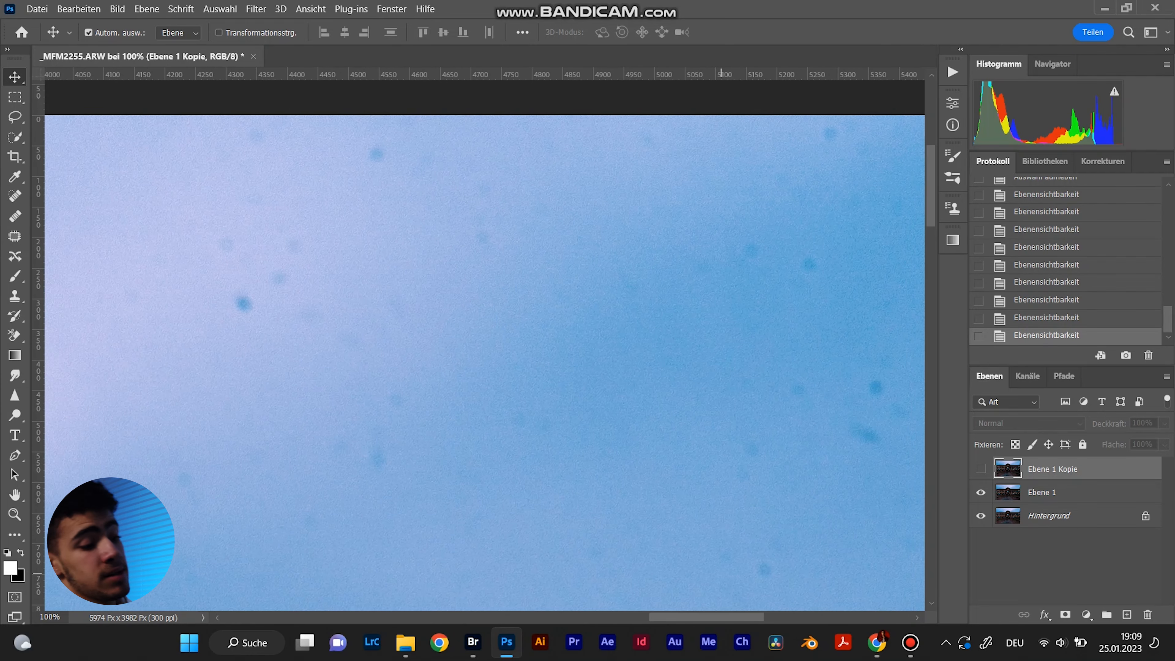
key(ctrl+0)
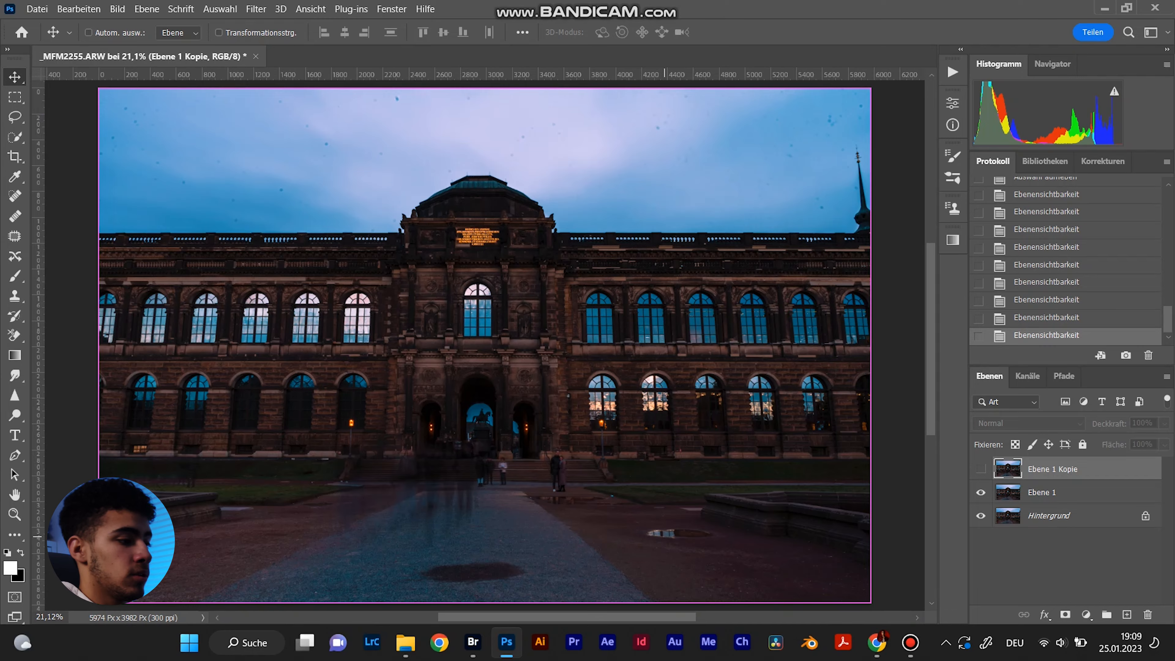
key(ctrl+minus)
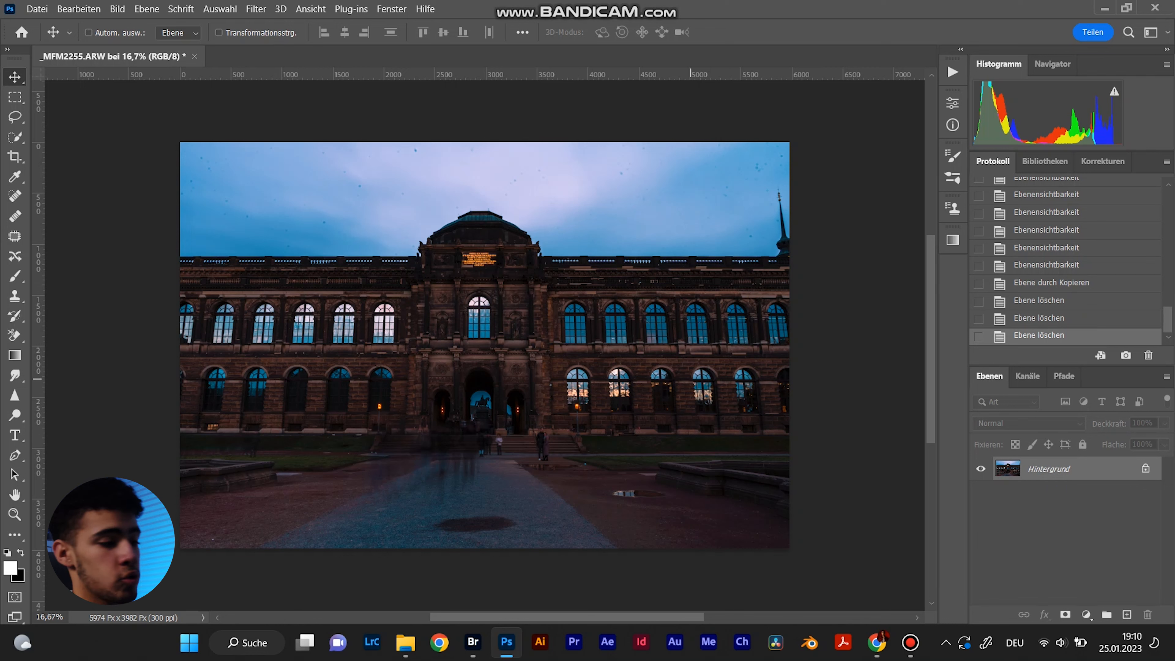
- Duplicate the background layer and start Quick Mask mode on the copy
key(ctrl+j)
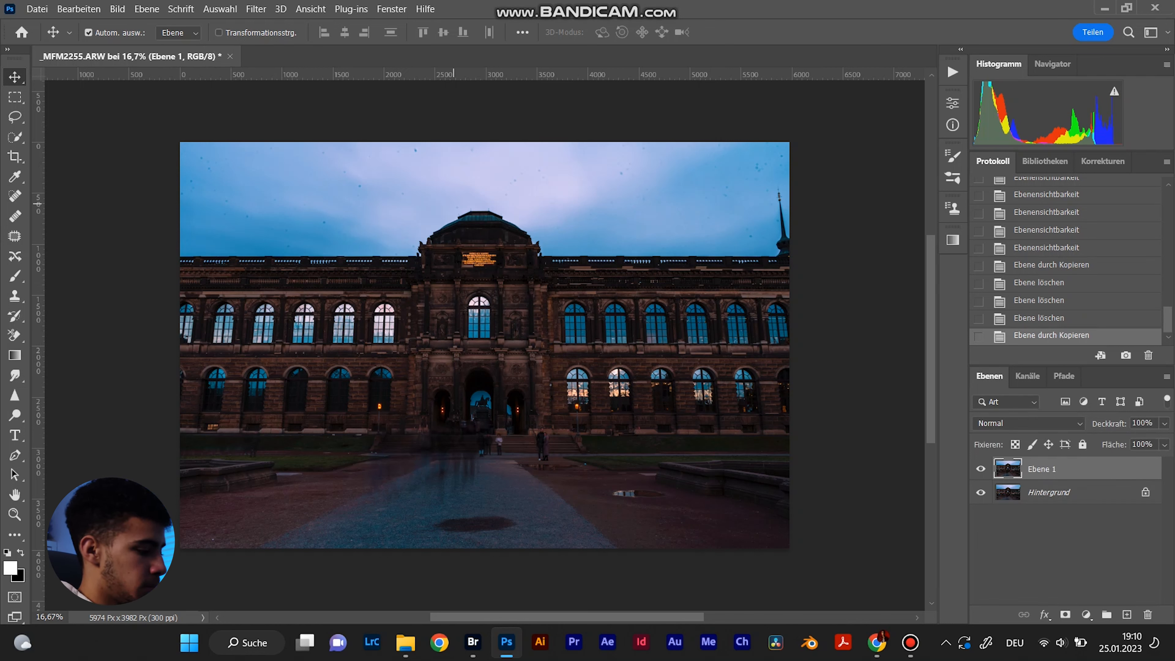
key(ctrl+1)
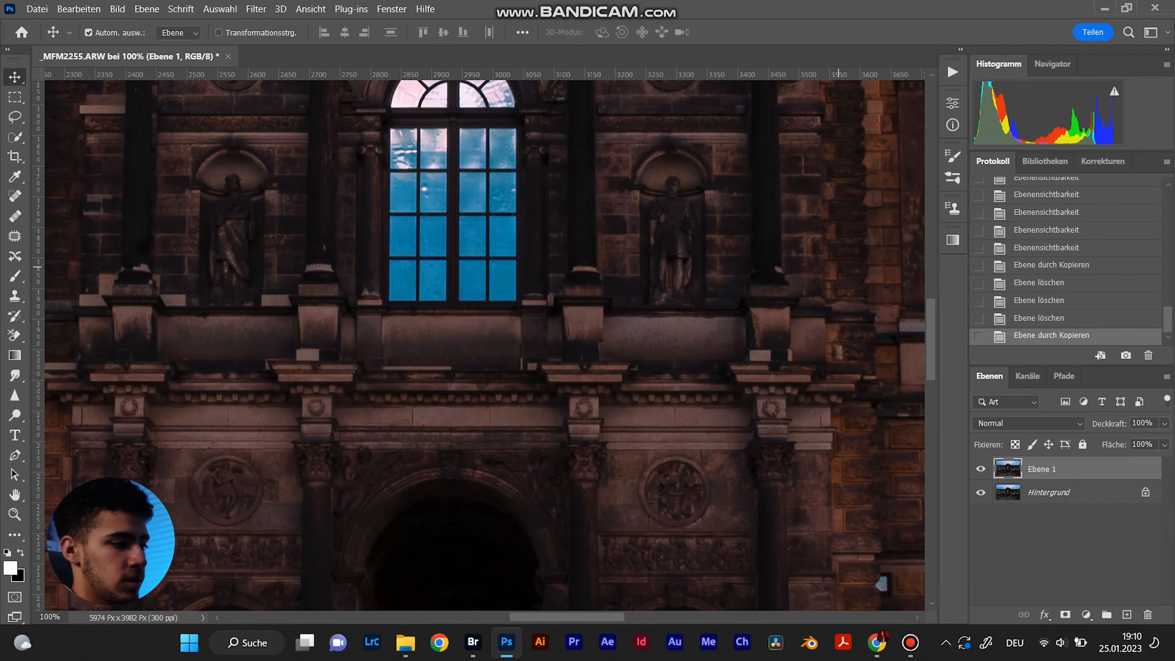
scroll(484, 345, up, 15)
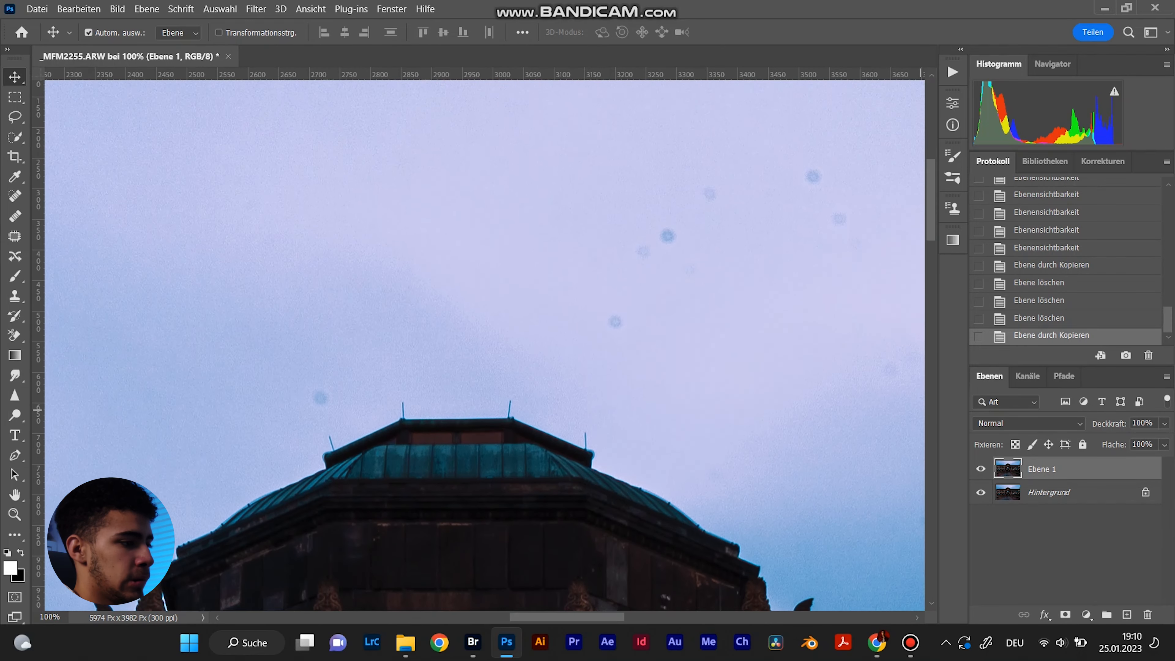
scroll(485, 345, down, 2)
scroll(484, 346, left, 15)
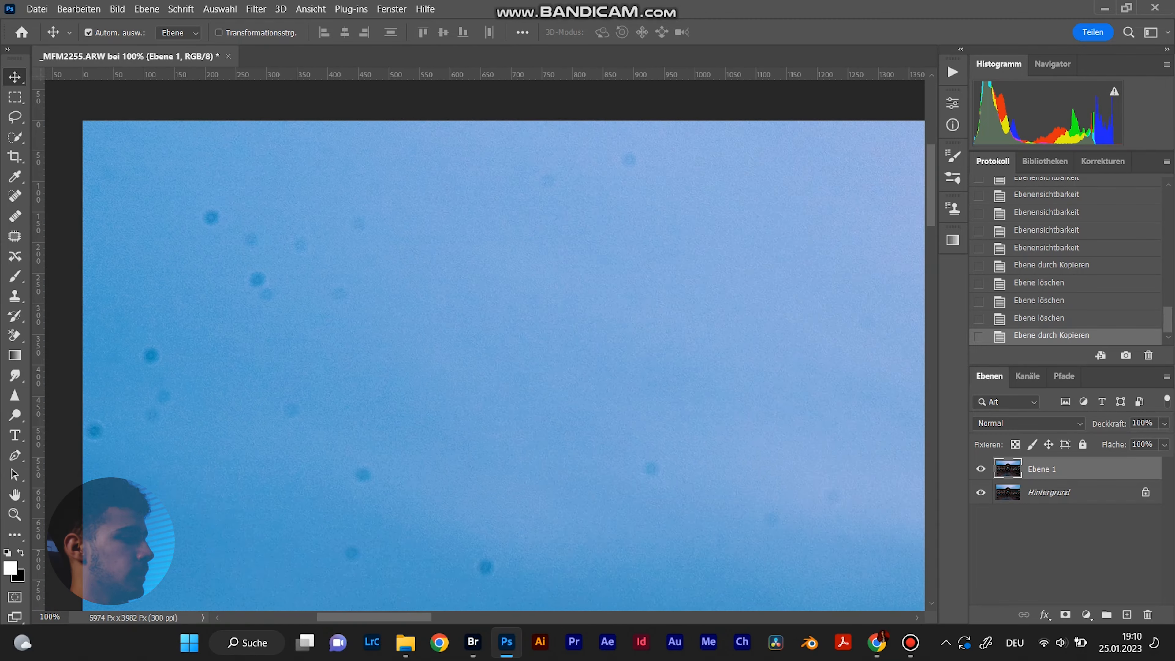
scroll(485, 346, left, 3)
scroll(485, 345, right, 2)
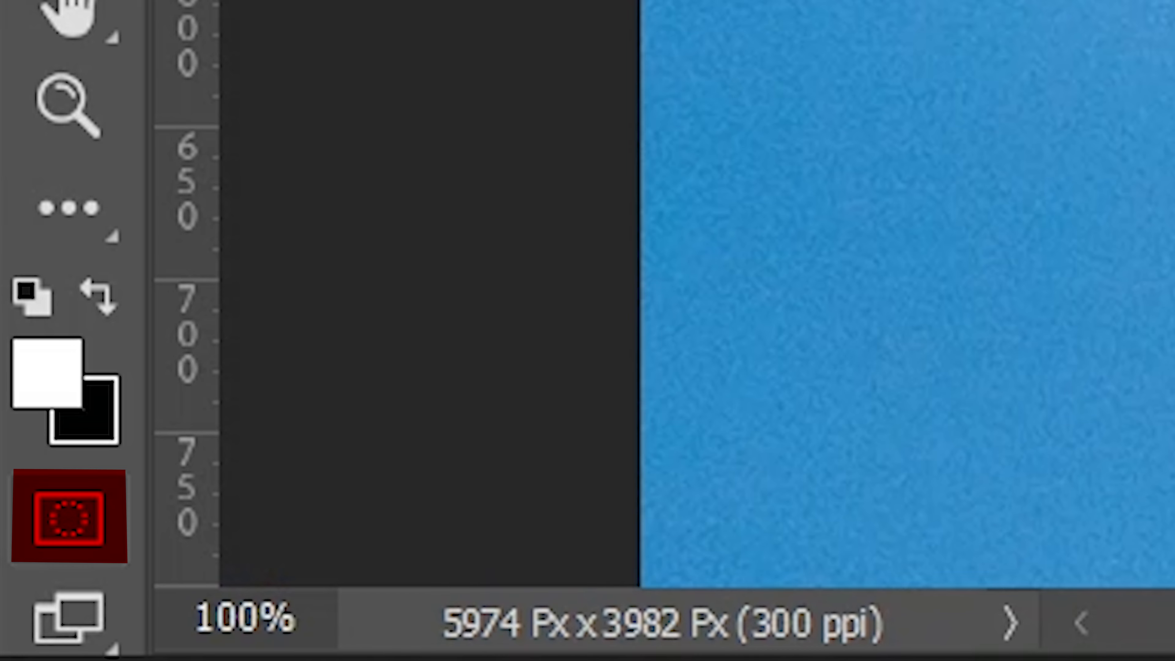
key(q)
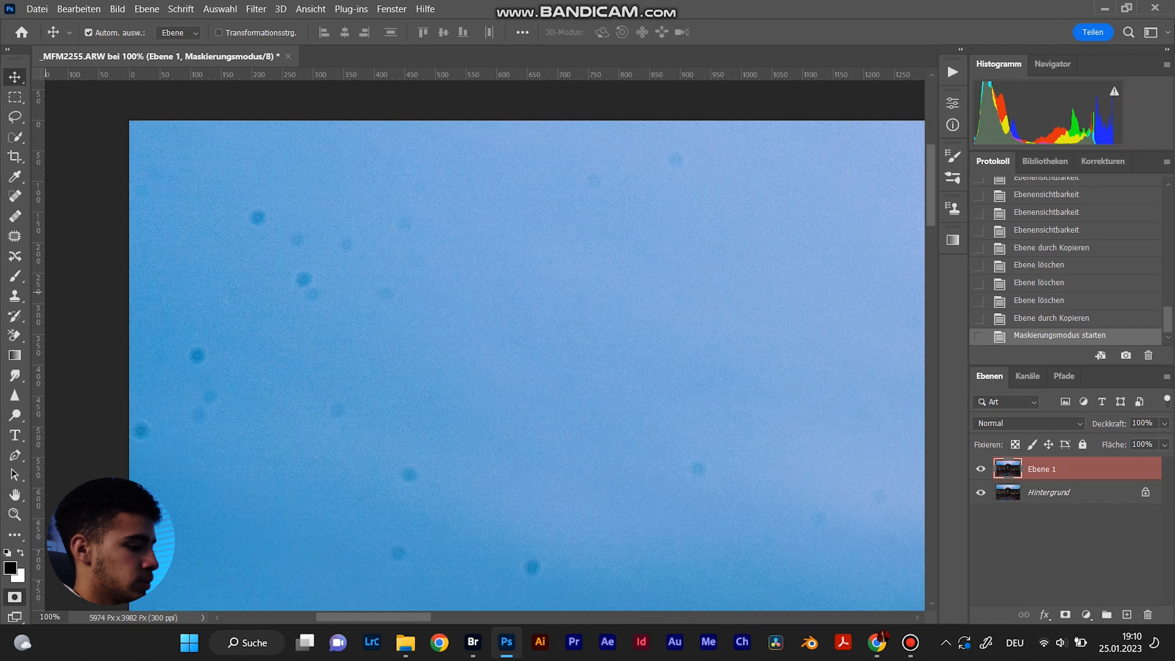
- Choose the Brush tool with the hard round tip at 44 px size and 100% hardness
key(b)
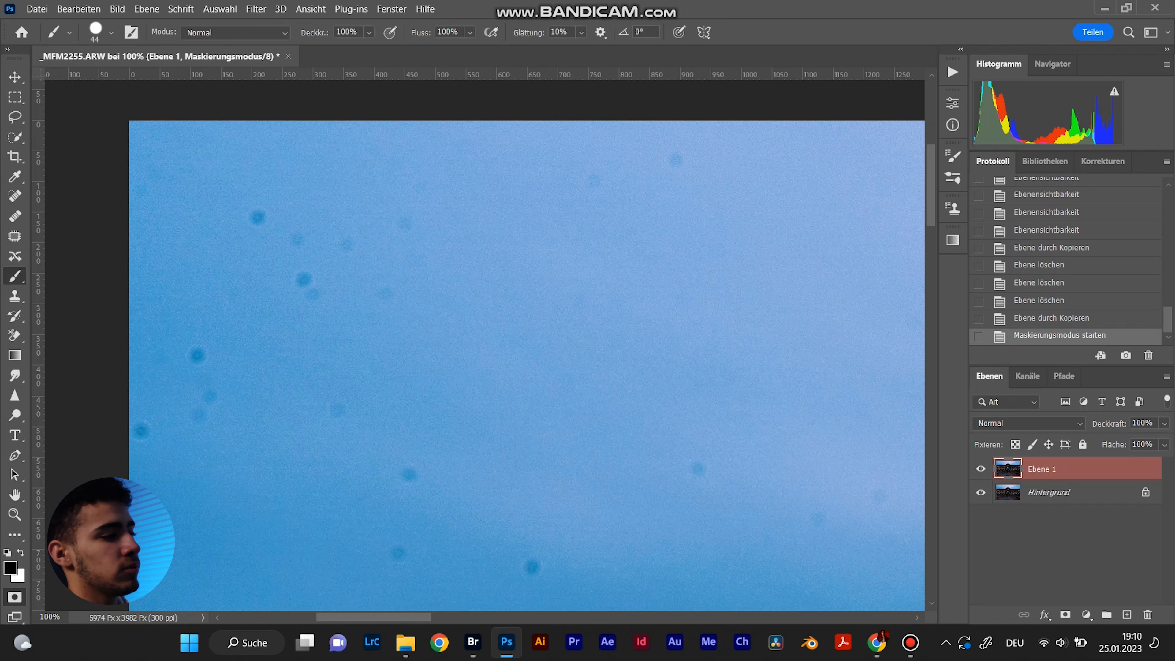
click(111, 33)
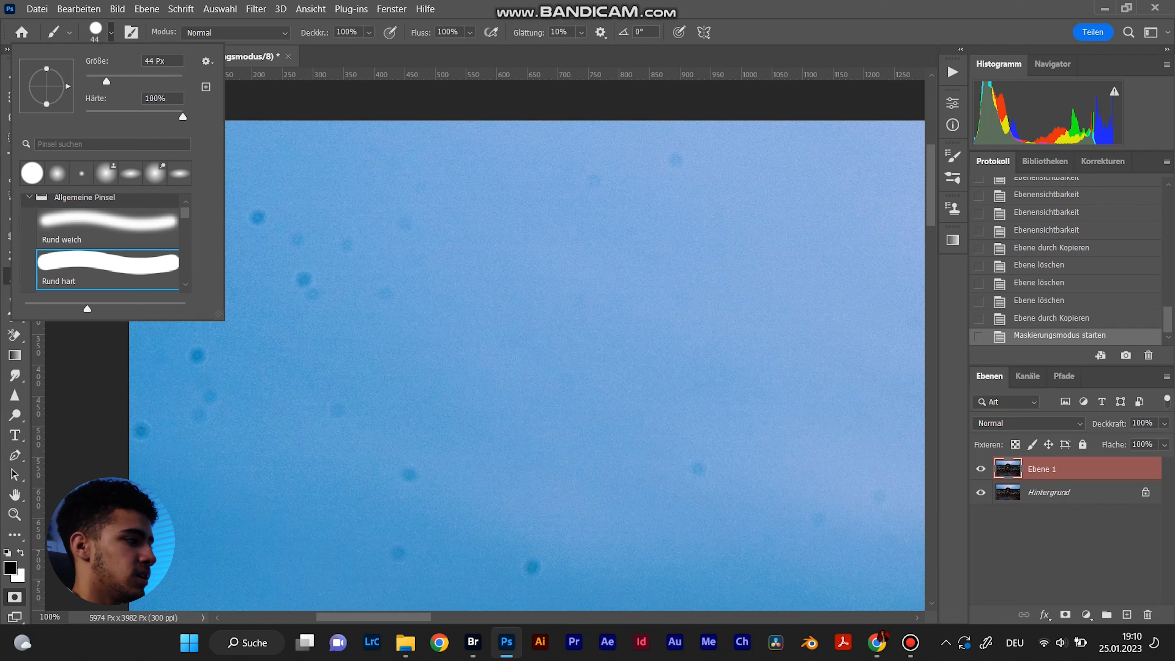
click(111, 33)
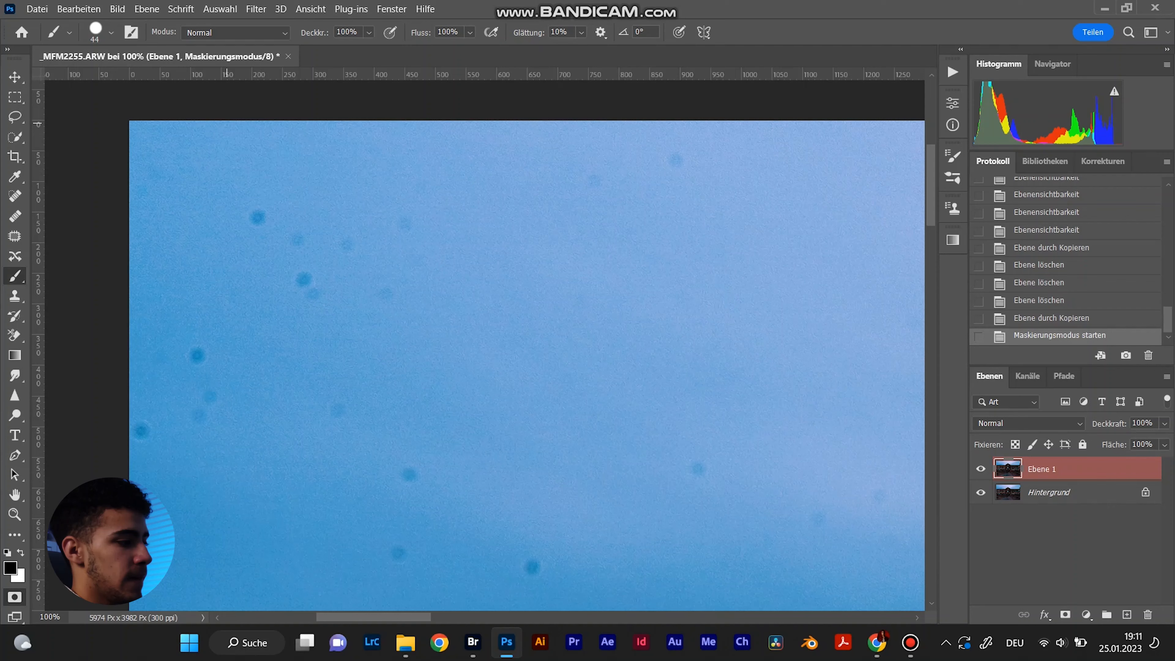
- Paint mask dabs over the dust spots in the upper-left corner area of the photo's sky
click(258, 218)
click(196, 354)
click(211, 395)
click(195, 411)
click(143, 427)
click(299, 276)
click(299, 243)
click(307, 296)
click(344, 245)
click(378, 288)
click(393, 290)
click(406, 228)
click(335, 409)
click(412, 468)
click(396, 552)
click(530, 567)
click(698, 471)
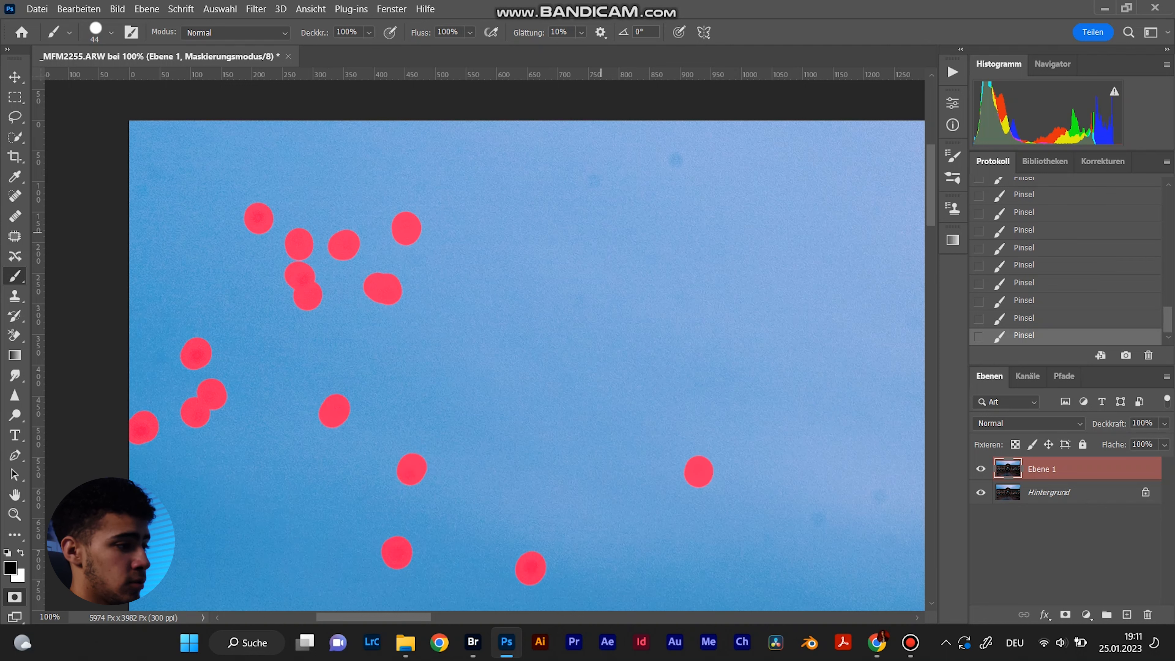
click(595, 179)
click(676, 159)
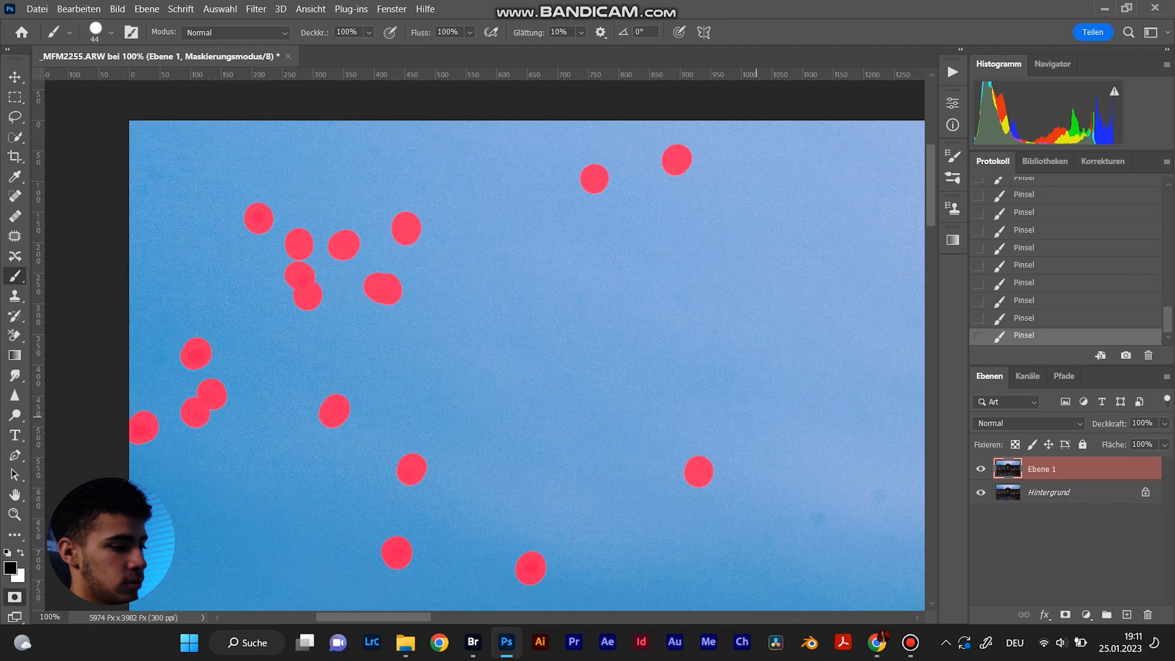
- Mask the dust spots in the adjoining sky section, about 1100 to 1850 px from the photo's left edge
drag(383, 617, 438, 617)
click(572, 185)
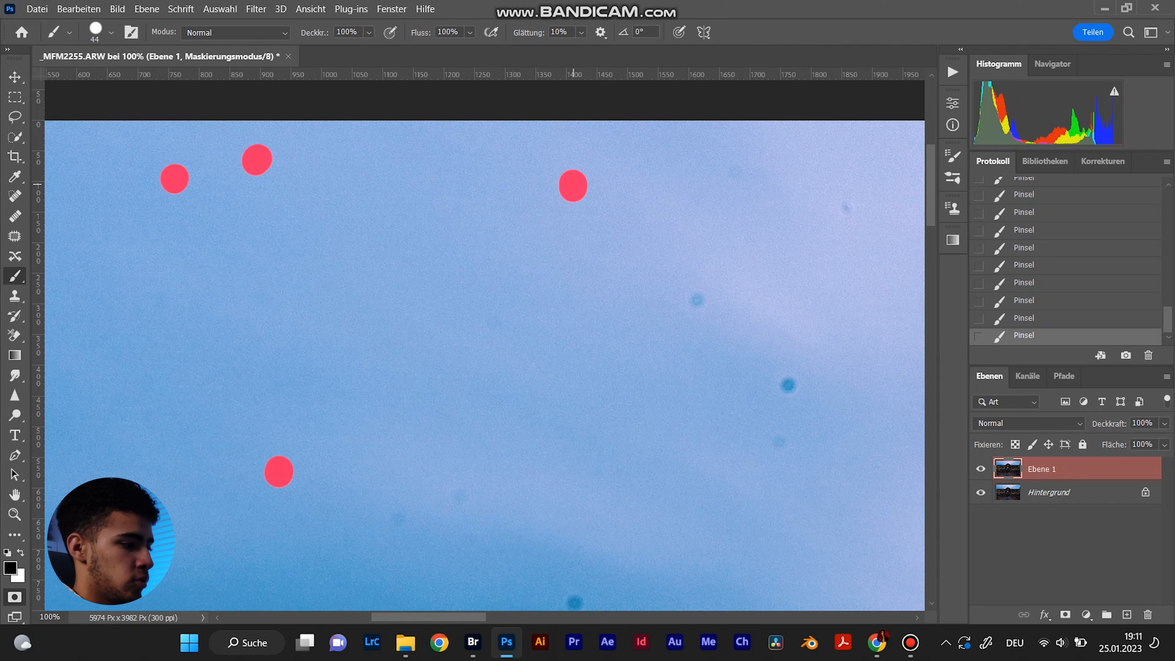
click(460, 495)
click(403, 519)
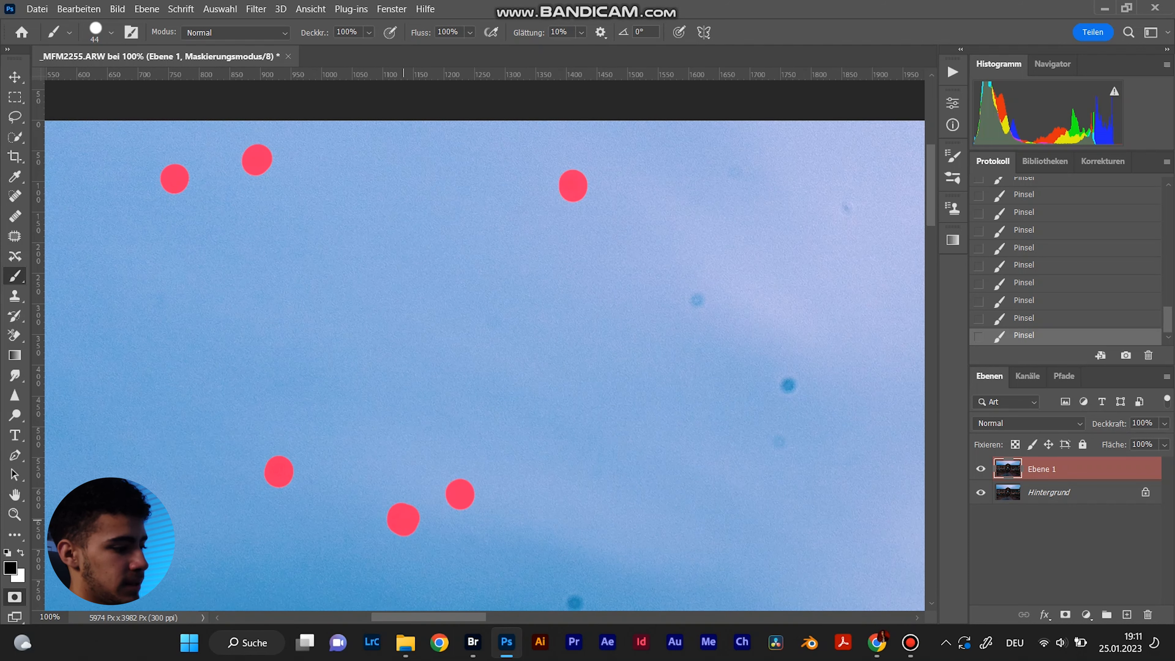
click(574, 600)
click(697, 302)
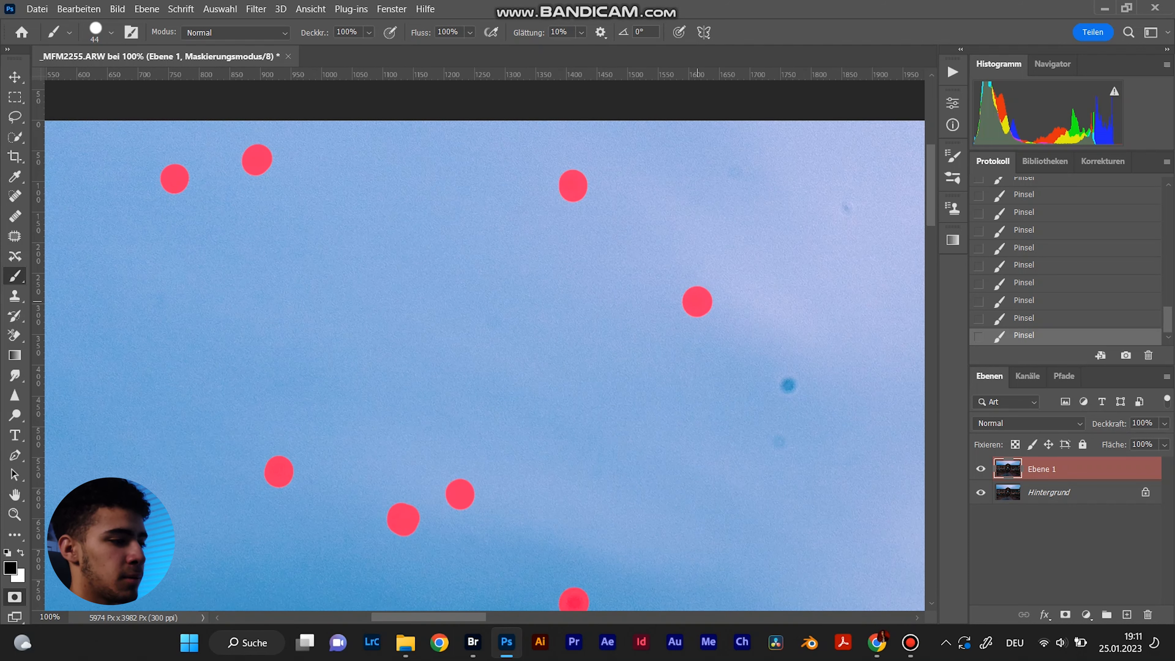
click(789, 386)
click(780, 443)
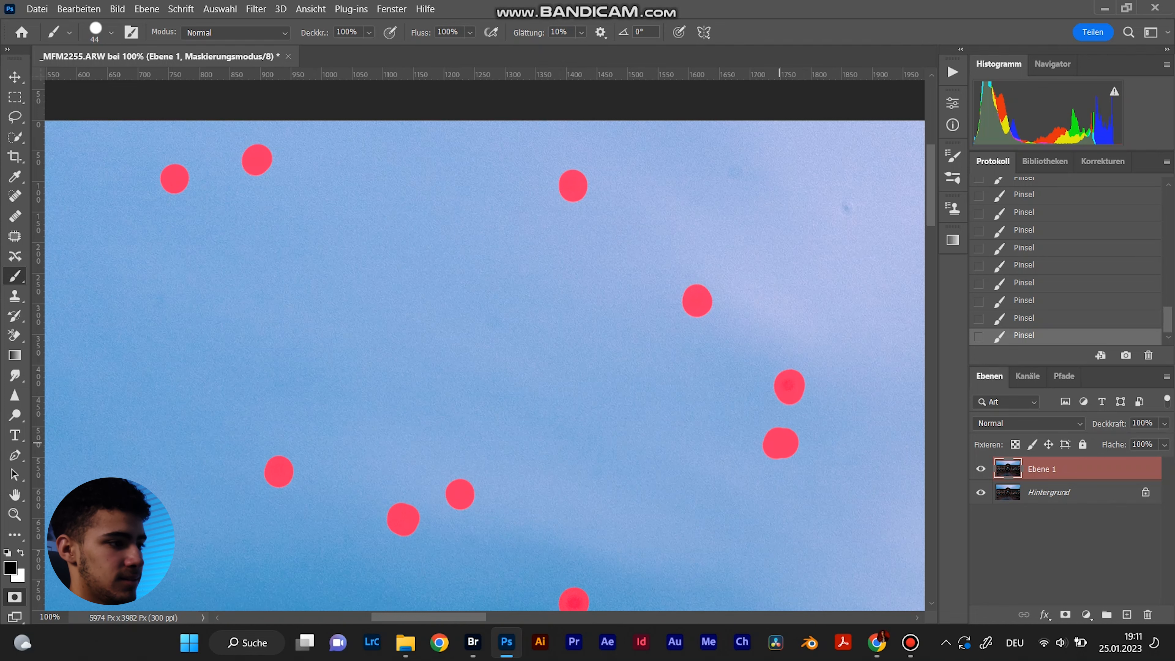
click(847, 209)
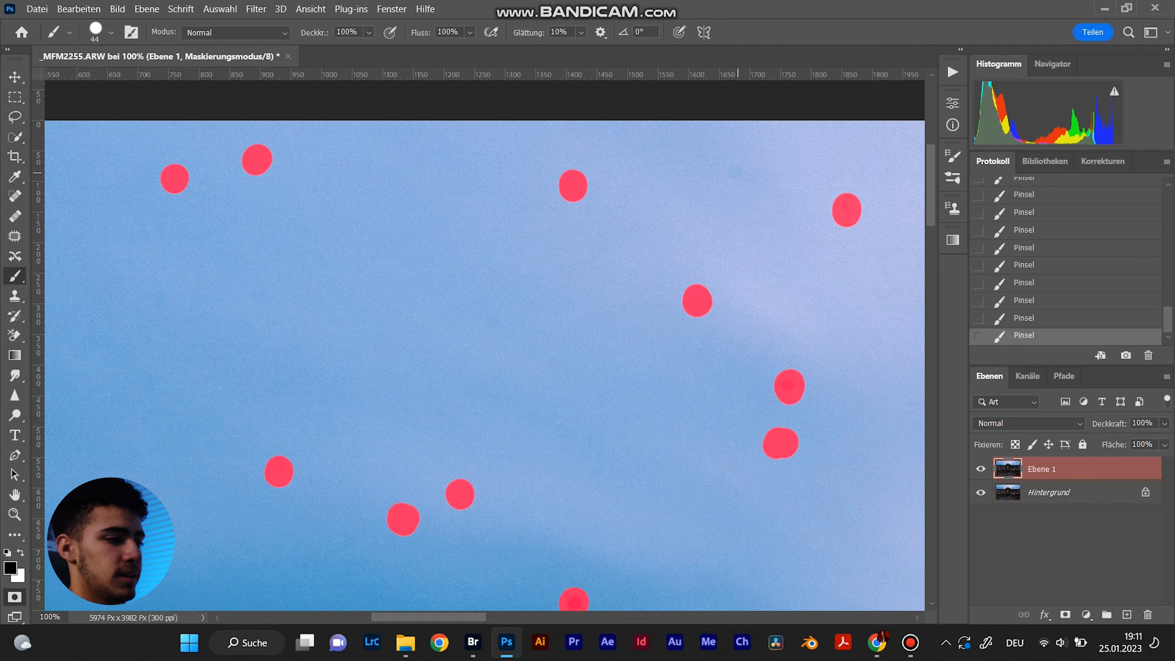
click(740, 173)
- Mask the dust spots in the sky just left of the building's central dome, including the large dark one
drag(468, 616, 518, 617)
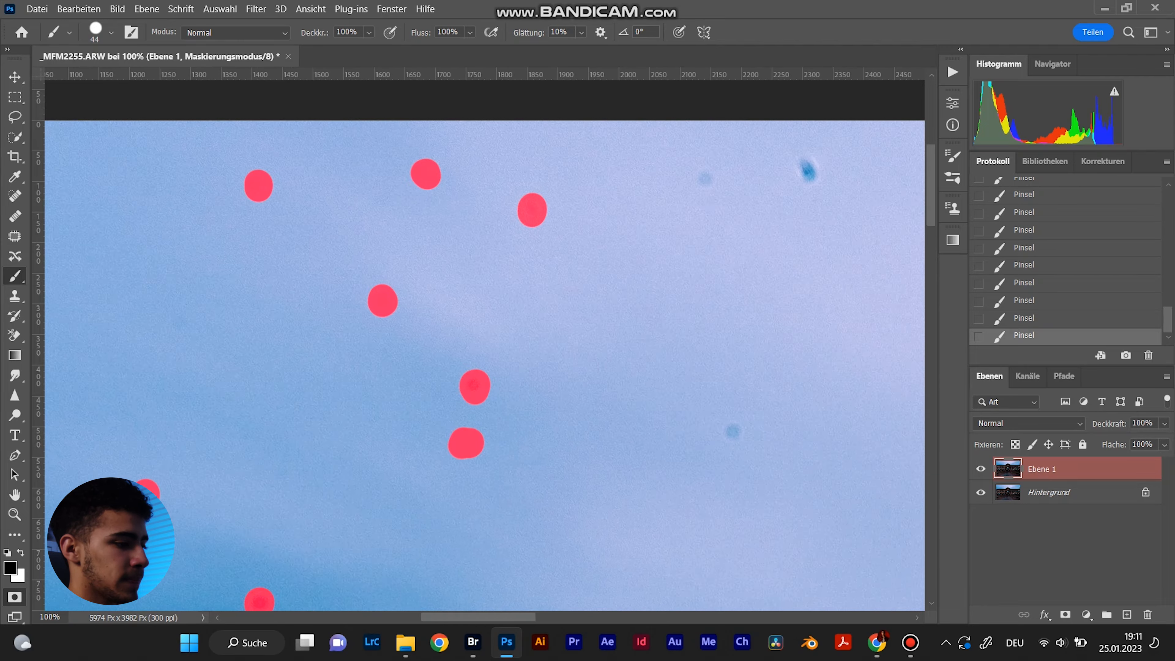
scroll(485, 345, right, 4)
click(585, 168)
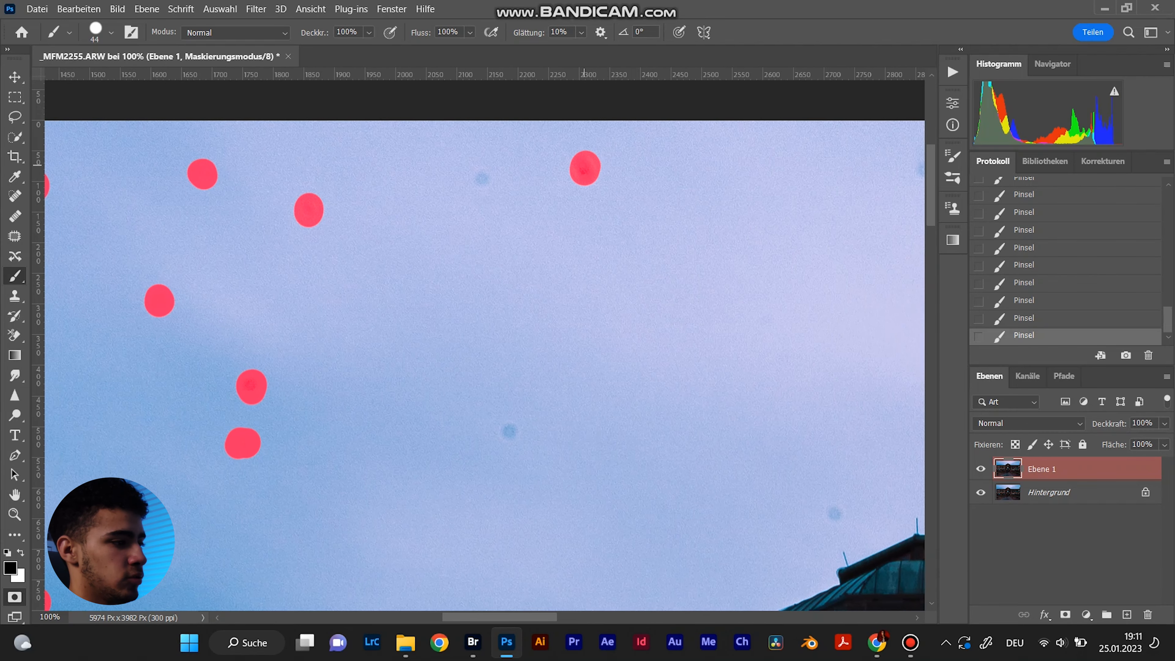
click(481, 178)
click(510, 429)
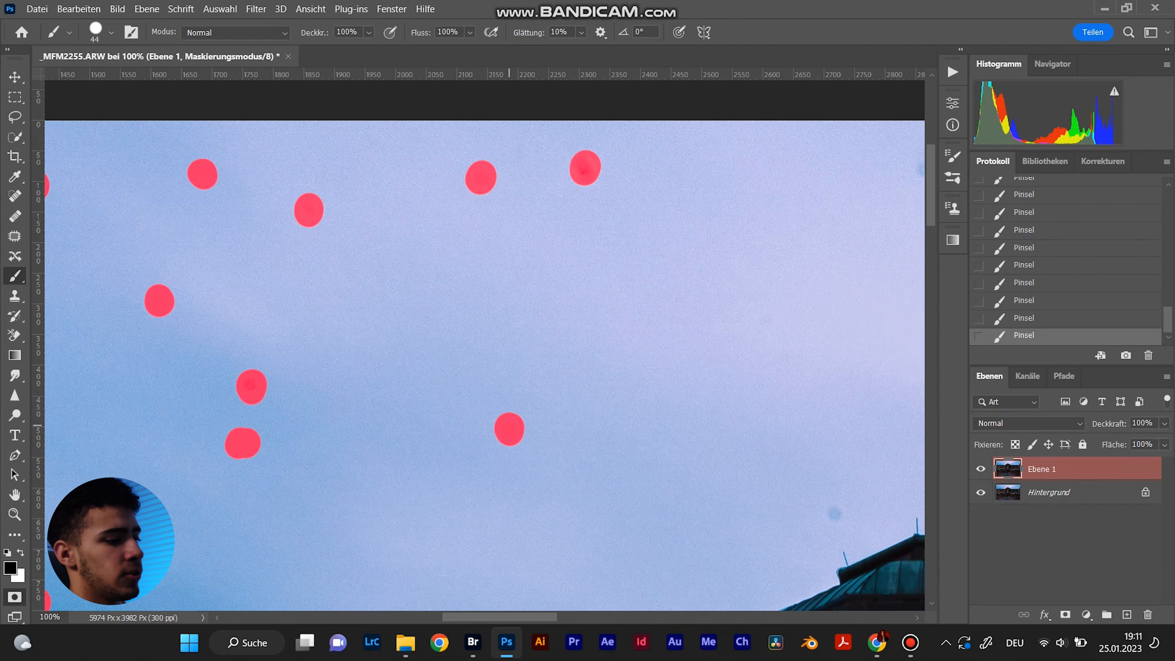
click(835, 512)
- Mask the dust spots in the sky above the central dome and to its immediate right
drag(585, 167, 77, 167)
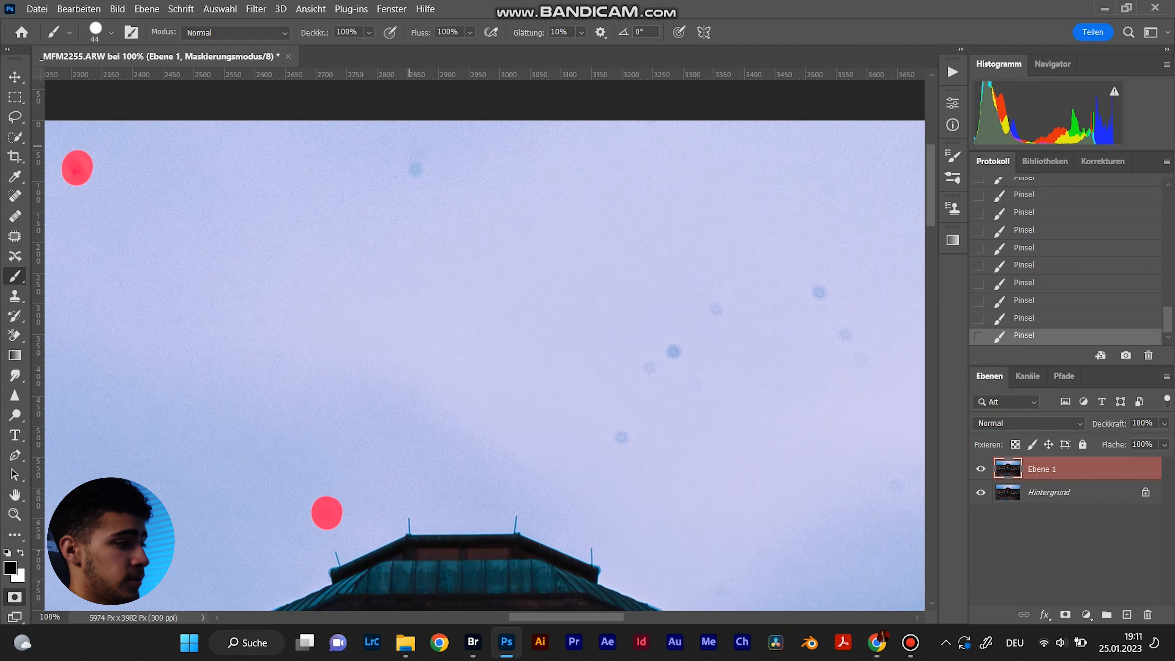
click(417, 167)
click(620, 437)
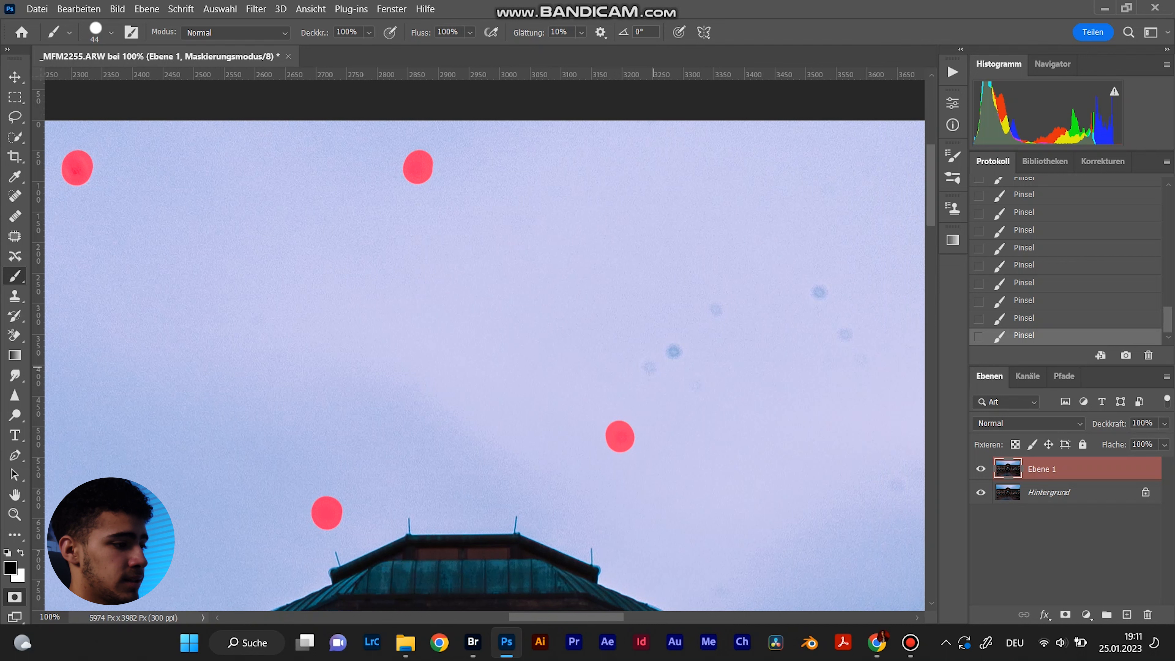
click(654, 365)
click(688, 351)
click(673, 350)
click(697, 383)
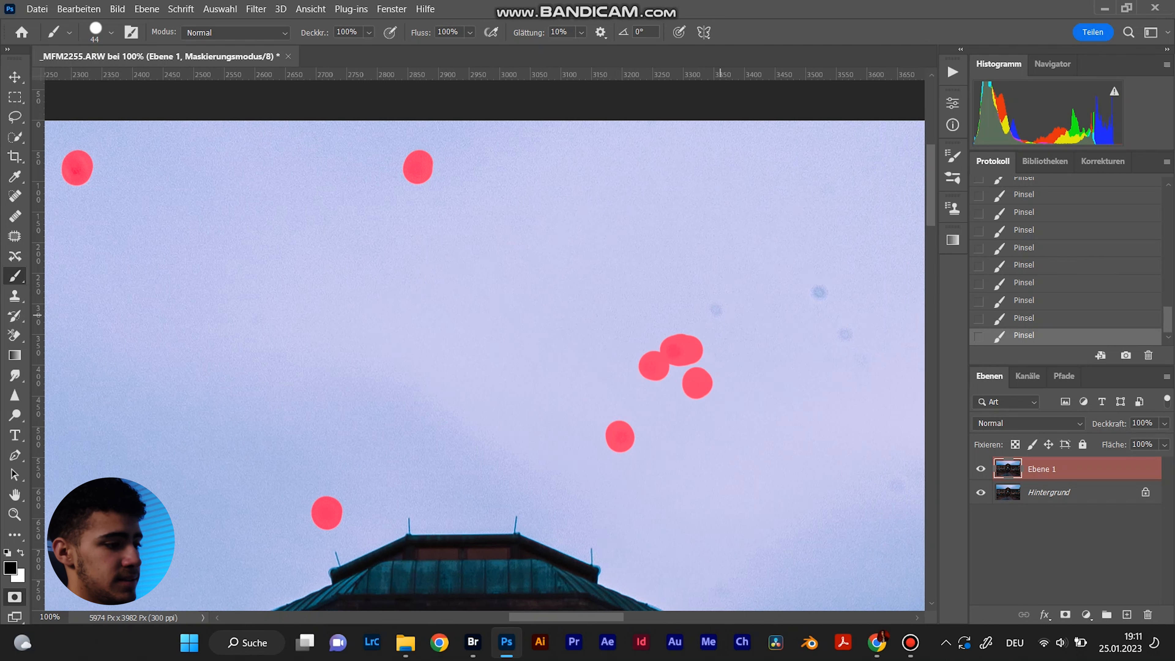
click(717, 309)
click(823, 291)
click(841, 335)
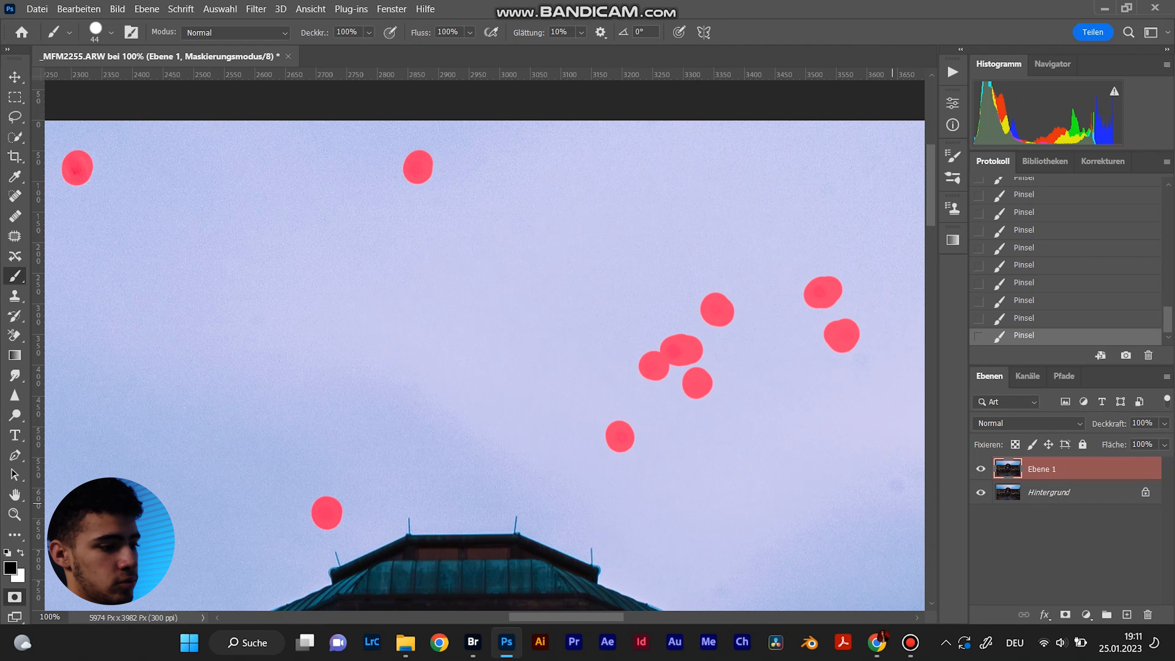
click(891, 482)
click(867, 360)
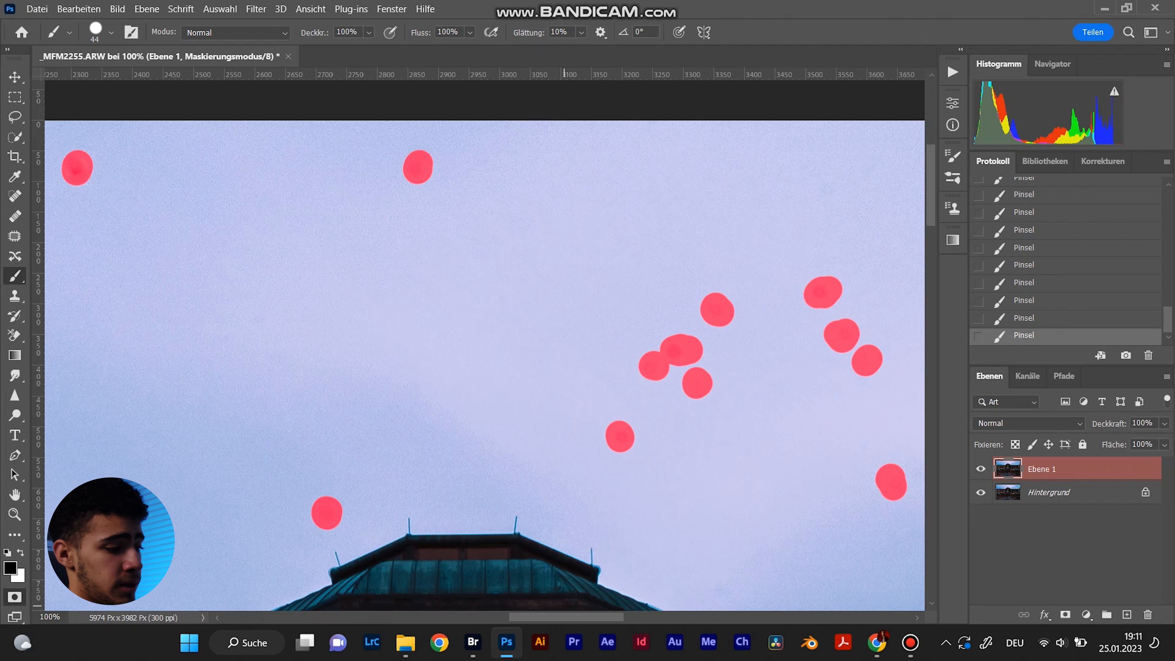
- Mask the dust spots in the upper sky to the right of the dome, about 4150 to 4750 px from the photo's left edge
drag(578, 617, 669, 617)
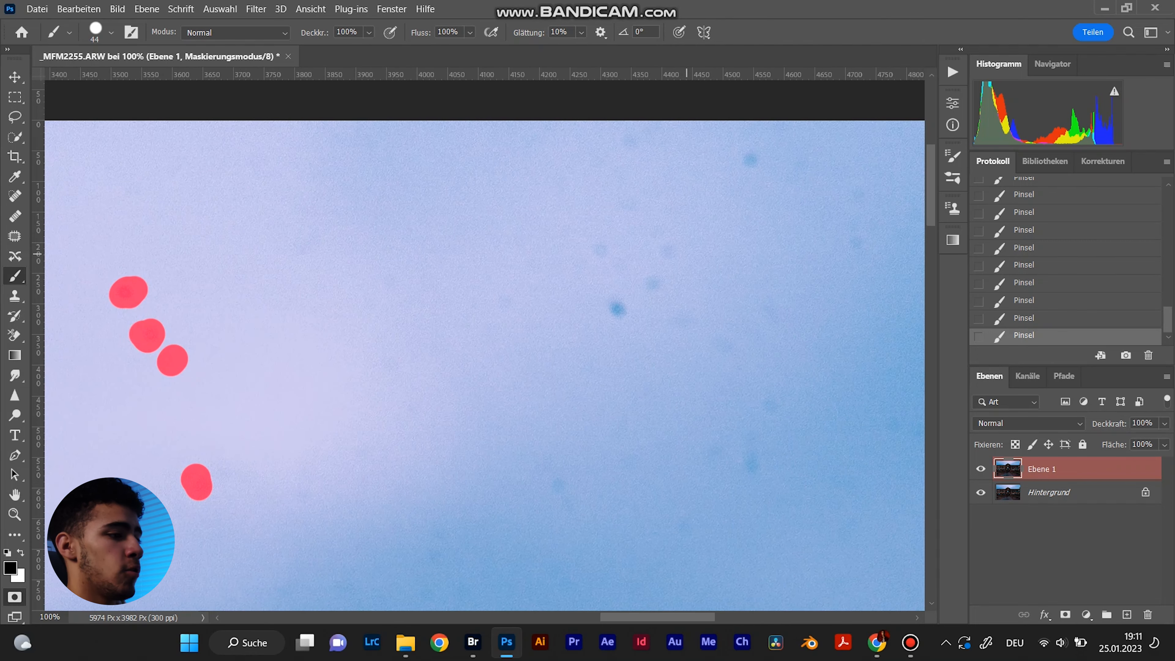
click(750, 162)
click(803, 168)
click(863, 194)
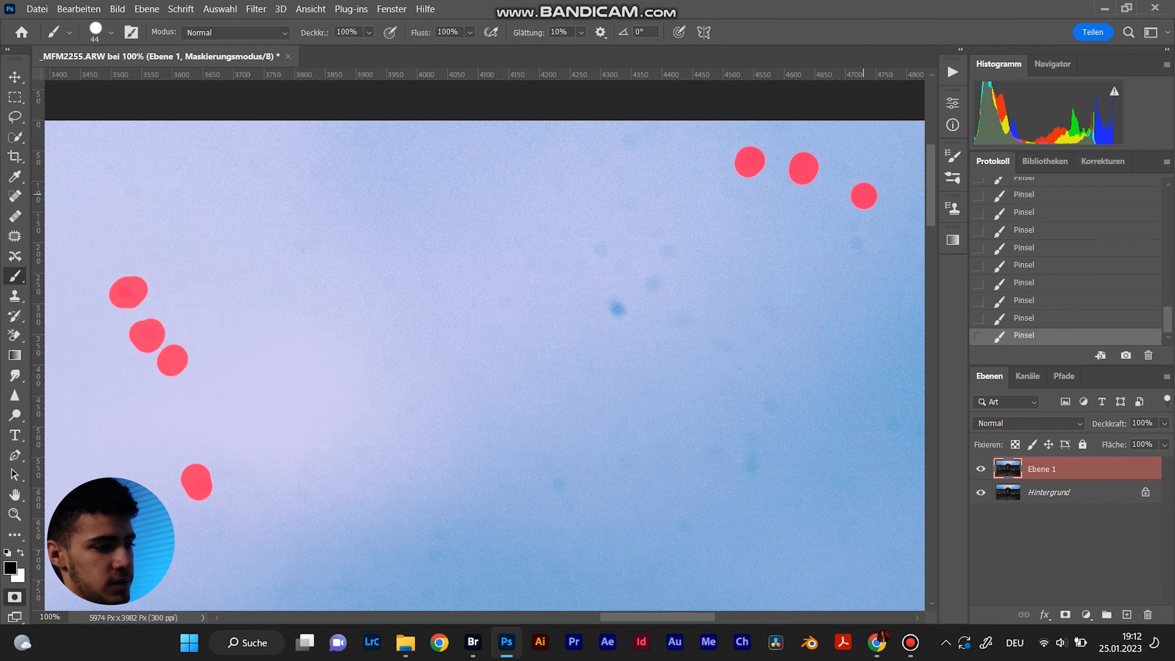
click(852, 237)
click(622, 310)
click(652, 282)
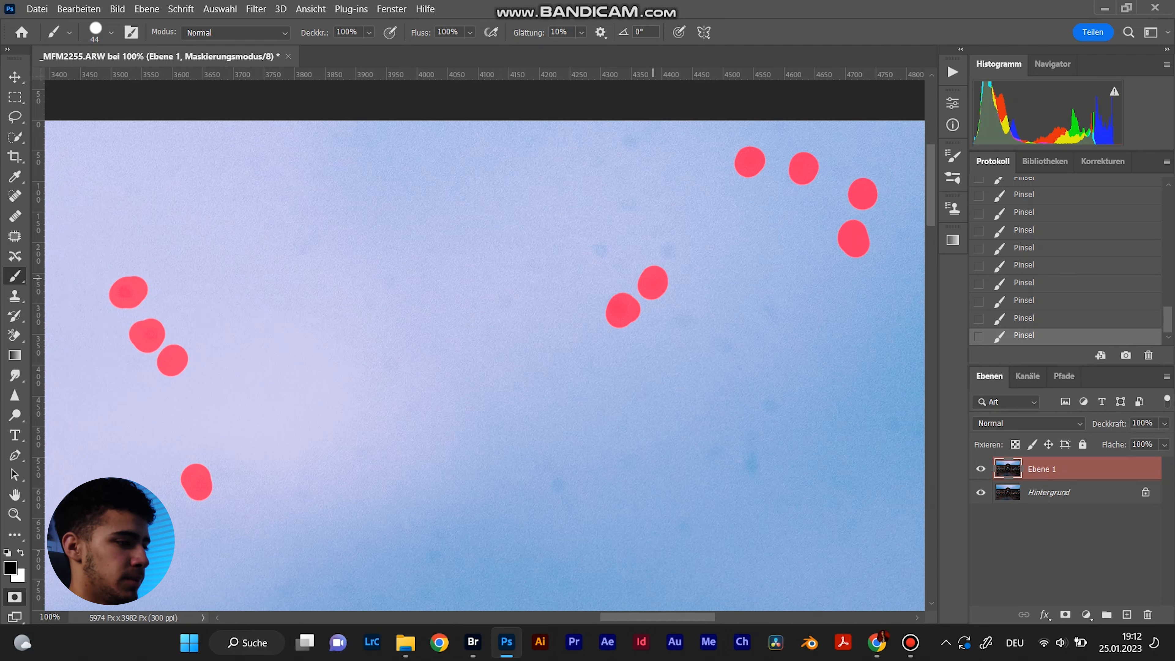
click(664, 254)
drag(584, 247, 604, 252)
click(522, 296)
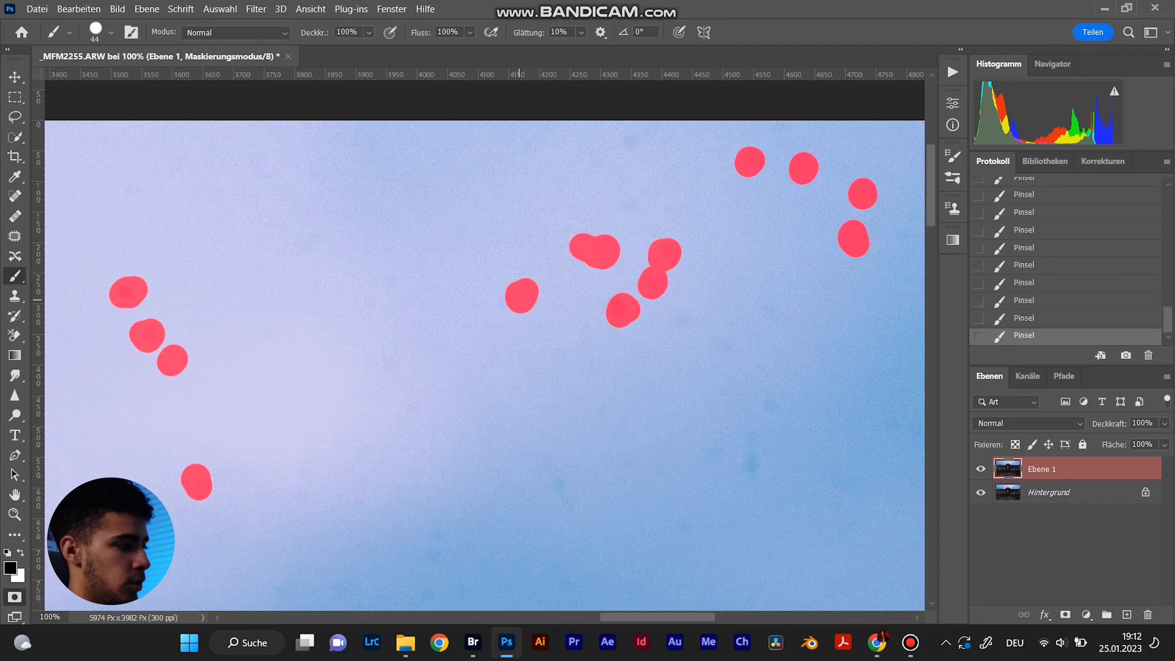
- Mask the small cluster of faint dust spots in the sky about 3800 to 3950 px from the photo's left edge
click(313, 251)
click(350, 263)
click(329, 285)
click(384, 353)
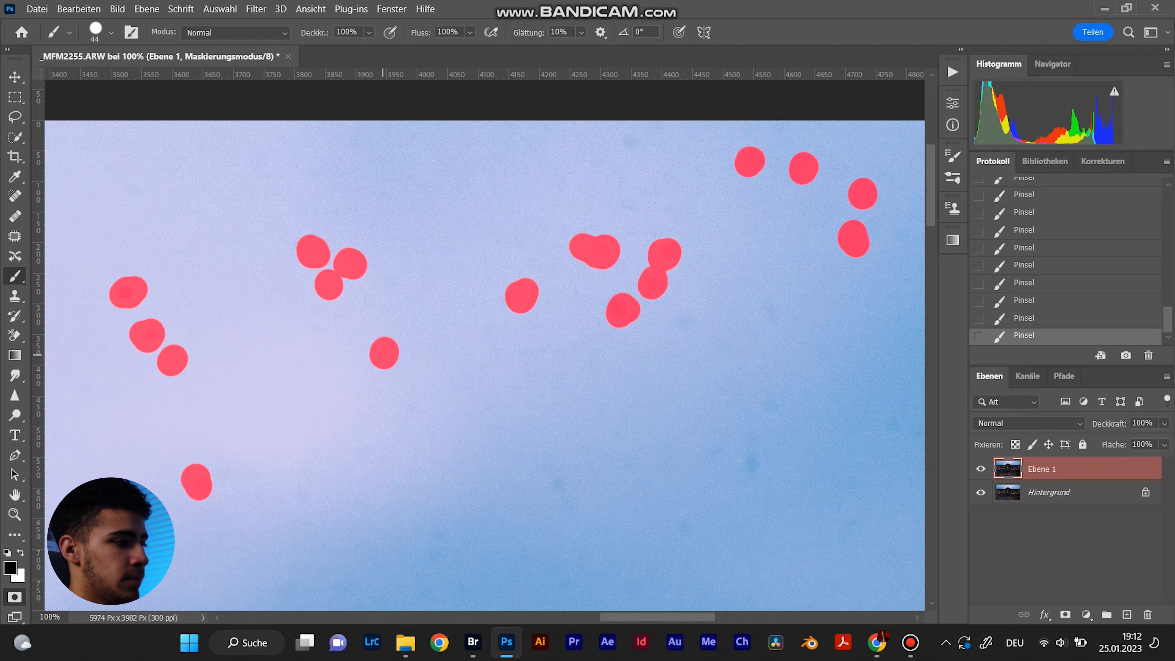
- Mask the remaining dust spots between about 4000 and 4600 px, from the photo's upper edge down to the middle of the sky
click(632, 144)
click(559, 480)
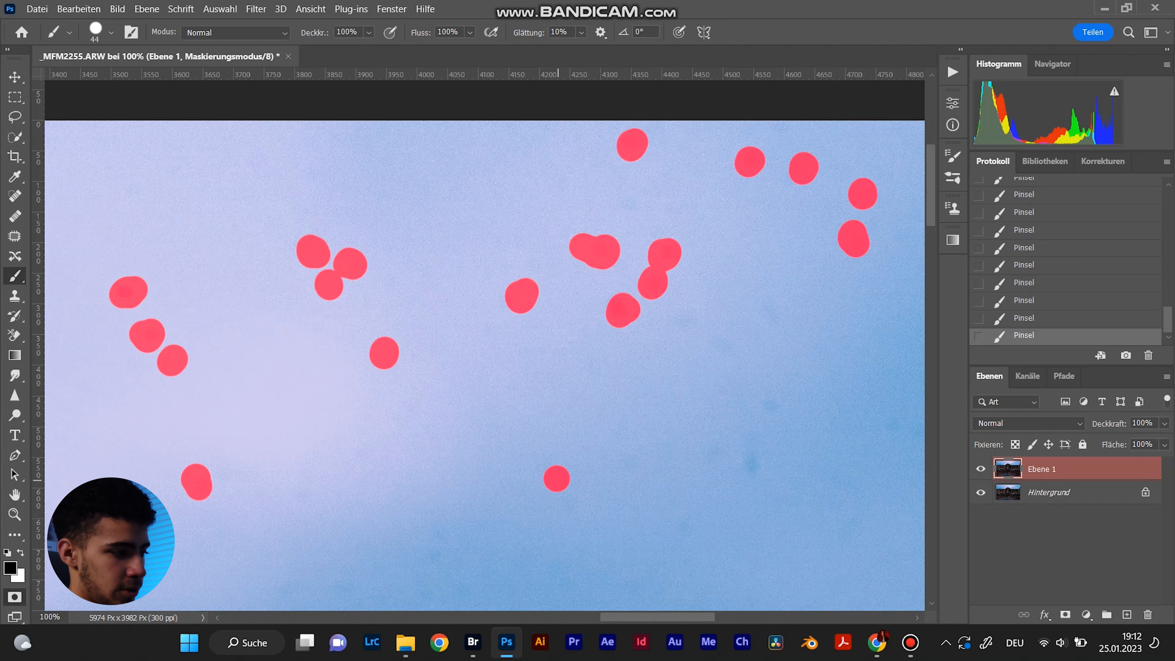
click(599, 401)
drag(757, 442, 754, 460)
click(768, 407)
click(768, 319)
click(693, 319)
click(440, 553)
- Mask the dust spots in the upper sky about 4950 to 5270 px from the photo's left edge
scroll(440, 554, right, 5)
click(494, 151)
click(671, 143)
click(646, 271)
click(595, 256)
click(544, 277)
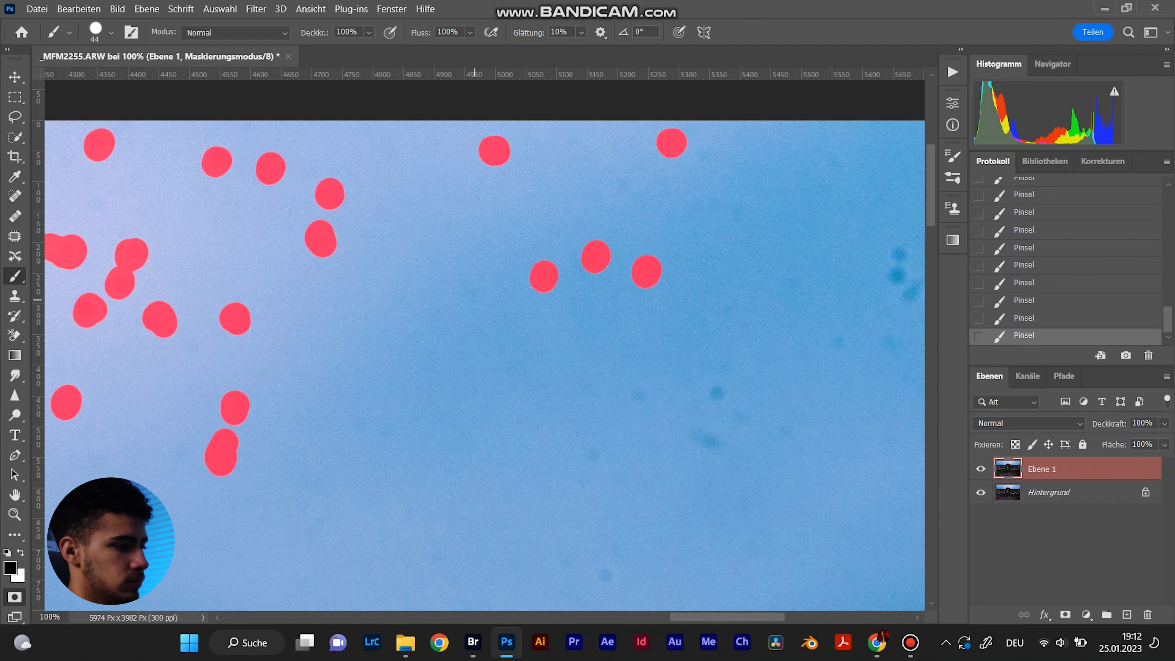
click(476, 297)
- Mask the dust spots halfway down the sky, about 4450 to 5350 px from the photo's left edge, including the dark pair
click(641, 393)
click(715, 394)
click(175, 436)
click(196, 375)
click(436, 560)
click(606, 574)
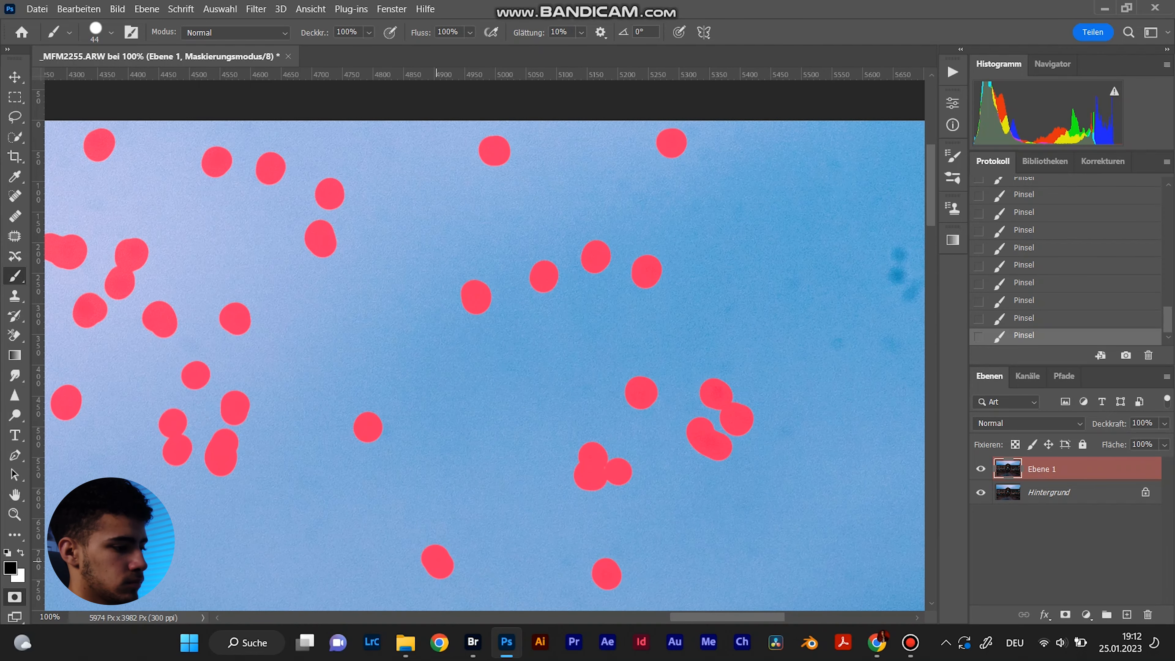
- Mask the dust spots in the upper-right corner of the photo's sky, including the dark cluster near 5750 px
scroll(606, 574, right, 4)
click(639, 204)
click(613, 148)
click(635, 262)
drag(495, 250, 501, 284)
click(537, 250)
click(438, 179)
drag(384, 280, 370, 304)
click(428, 343)
click(481, 342)
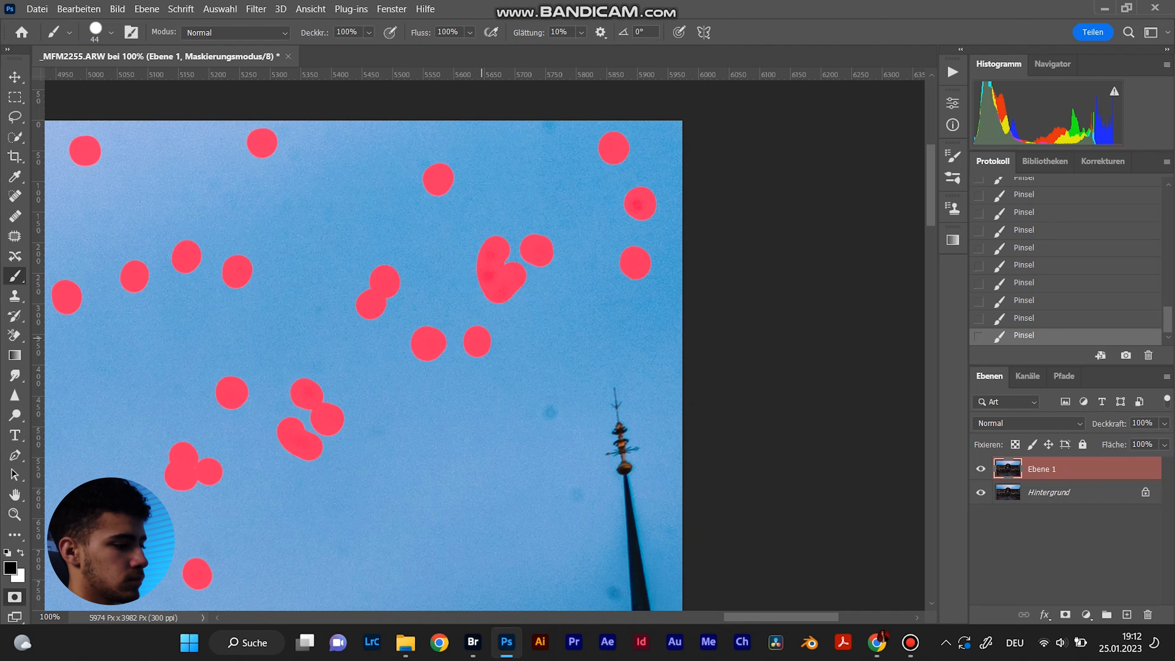
- Mask the dust spots around the spire and in the sky to its left, down toward the balustrade
click(551, 415)
click(574, 494)
drag(200, 204, 220, 202)
scroll(351, 343, down, 4)
click(432, 306)
click(452, 346)
click(521, 358)
click(496, 304)
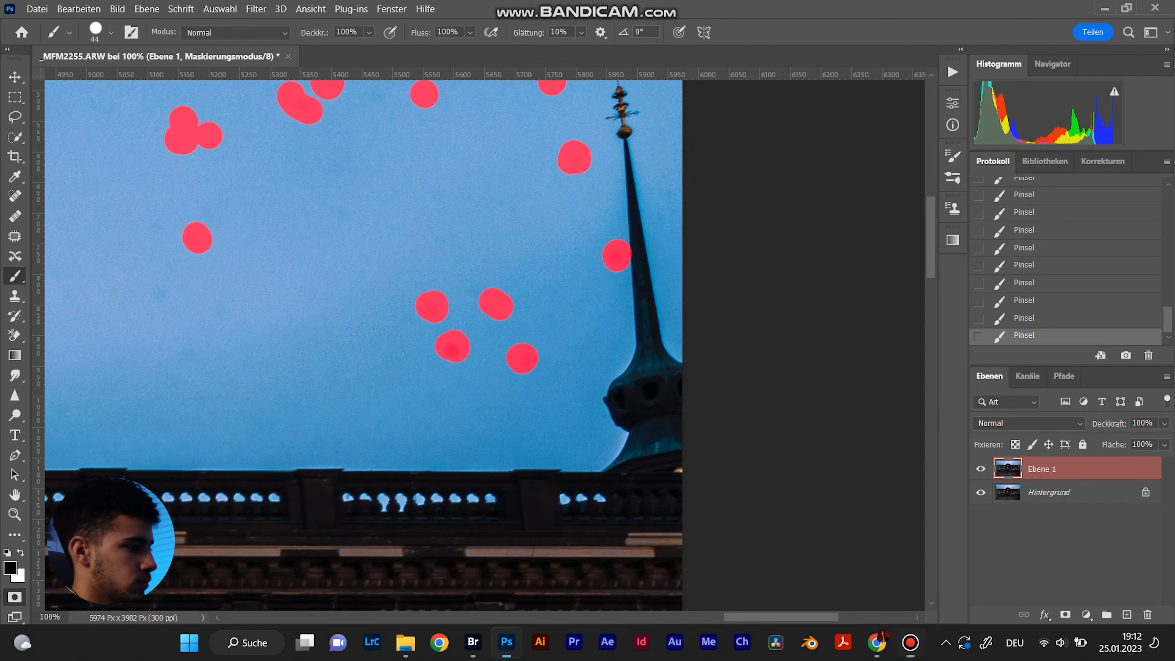
- Mask the dust spots in the lower sky above the right wing's balustrade, about 4400 to 5450 px from the photo's left edge
scroll(559, 296, left, 4)
click(559, 296)
click(591, 419)
click(742, 223)
click(321, 422)
click(136, 198)
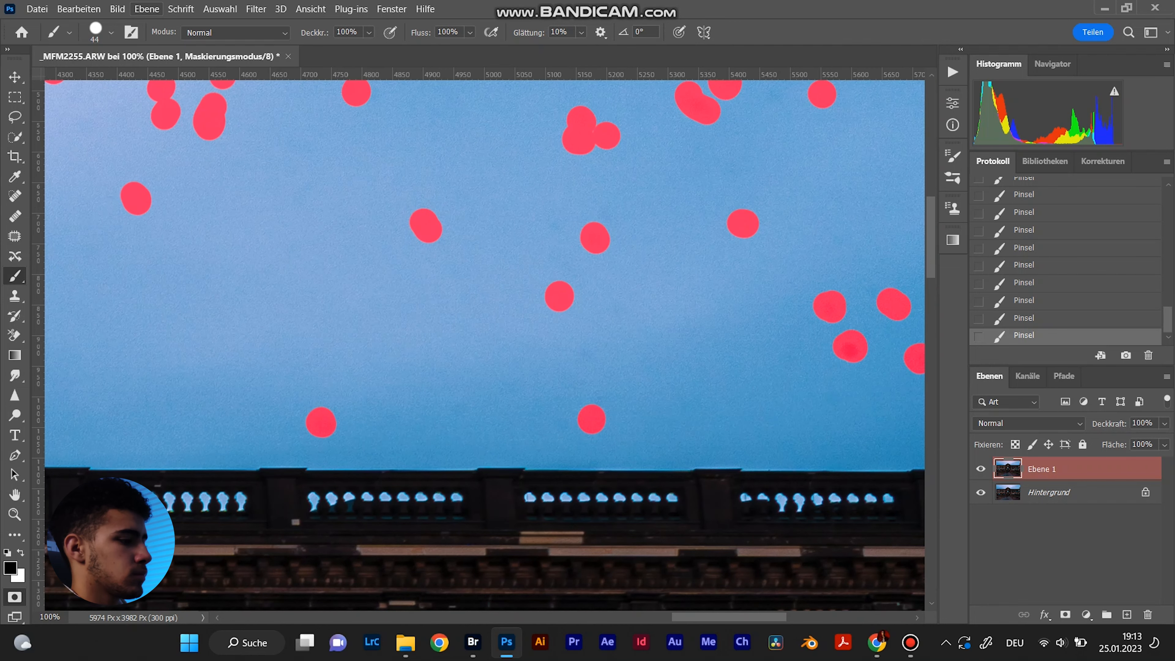
- Mask the dust spots low in the sky immediately to the right of the central dome
scroll(500, 299, left, 5)
scroll(500, 300, right, 1)
click(230, 162)
click(162, 302)
click(257, 258)
click(395, 408)
scroll(701, 249, left, 7)
click(672, 260)
- Mask the dust spots low in the sky left of the dome, about 1040 to 2300 px from the photo's left edge
scroll(500, 300, left, 5)
click(362, 456)
click(459, 414)
click(423, 357)
scroll(500, 300, left, 5)
click(494, 323)
click(529, 338)
click(178, 311)
click(191, 409)
- Mask the last dust spots in the lower sky, from about 850 px to the photo's left edge
scroll(484, 345, left, 4)
click(401, 212)
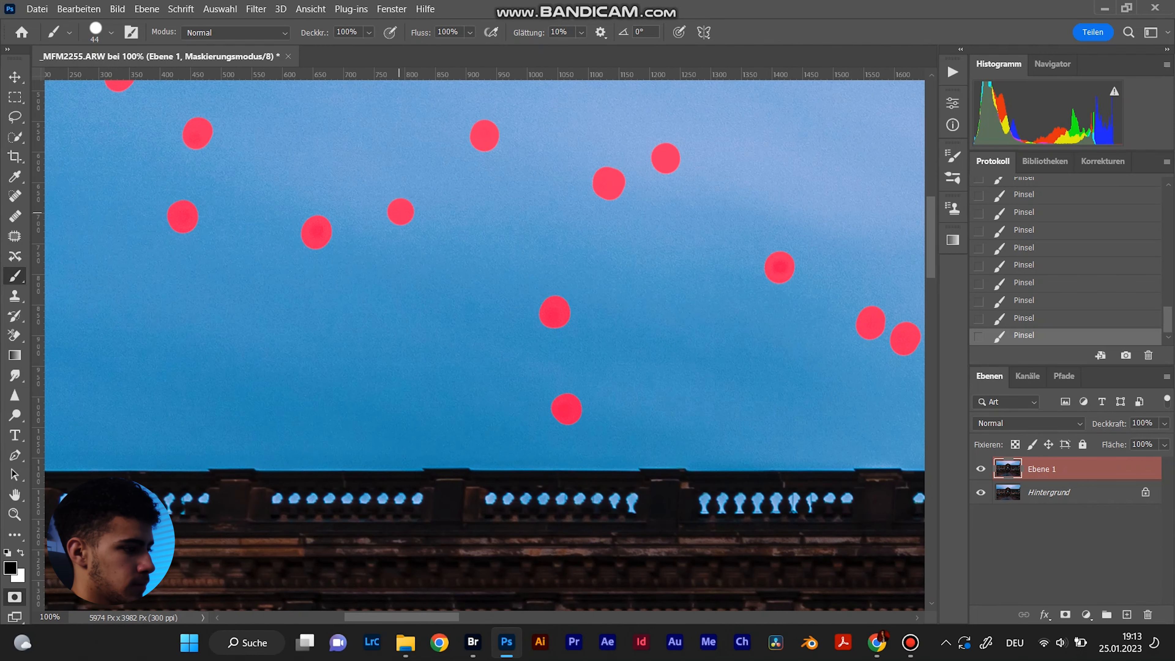
click(440, 391)
scroll(484, 345, left, 5)
click(417, 374)
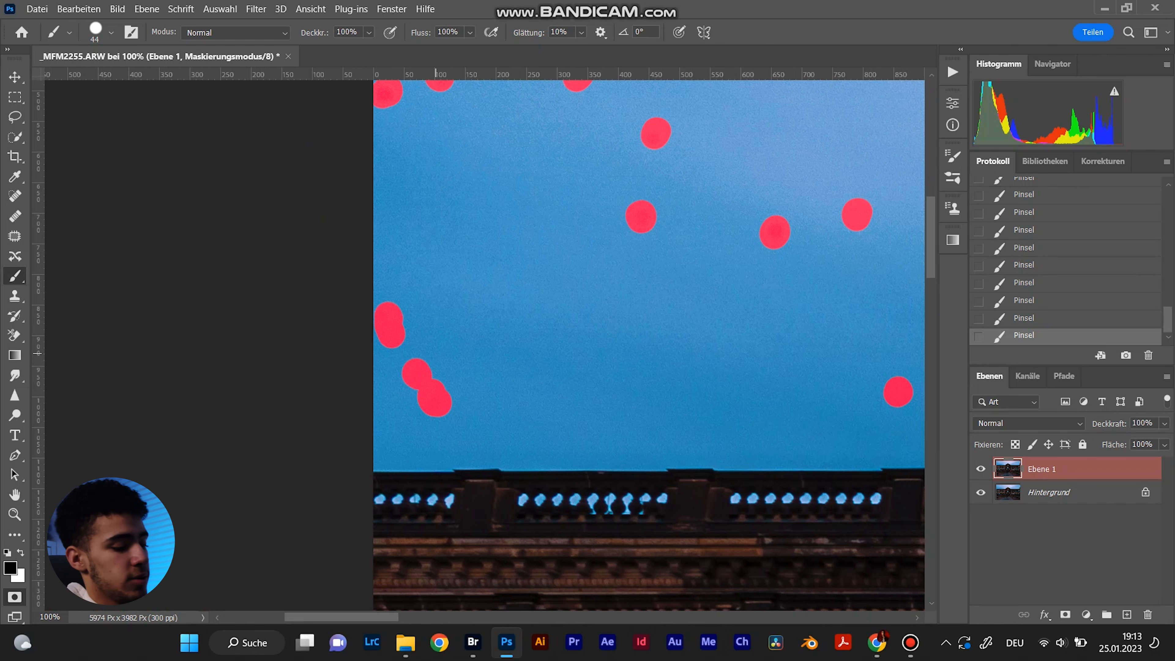
- Exit Quick Mask mode and invert the resulting selection so that only the painted dust spots are selected
key(ctrl+0)
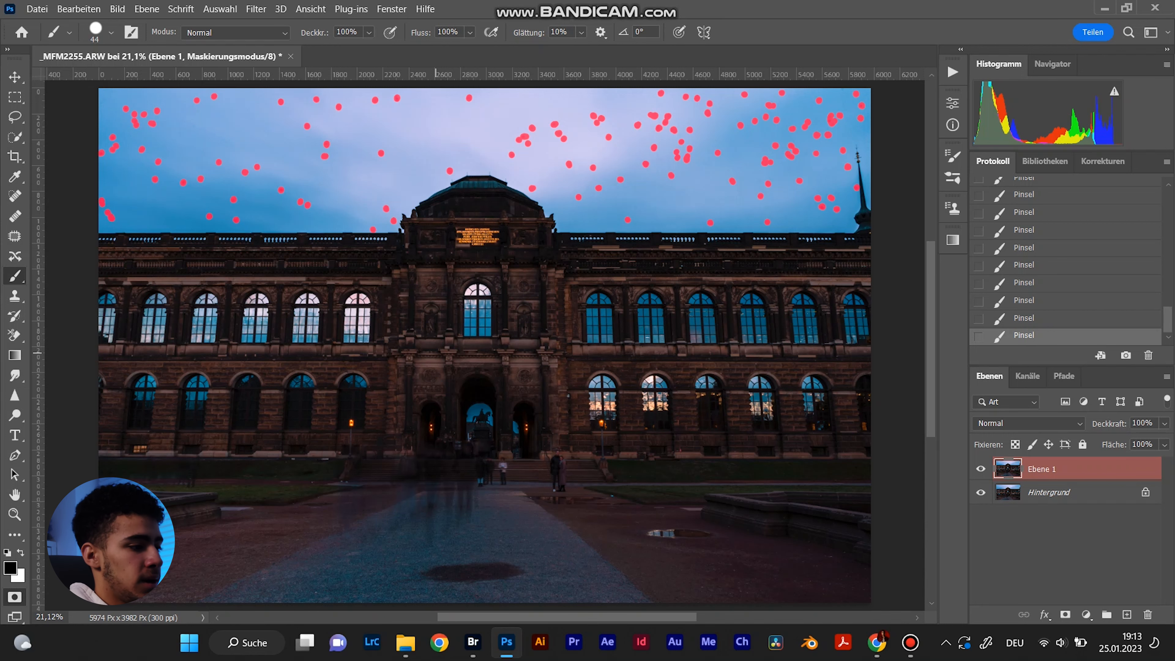
key(ctrl+minus)
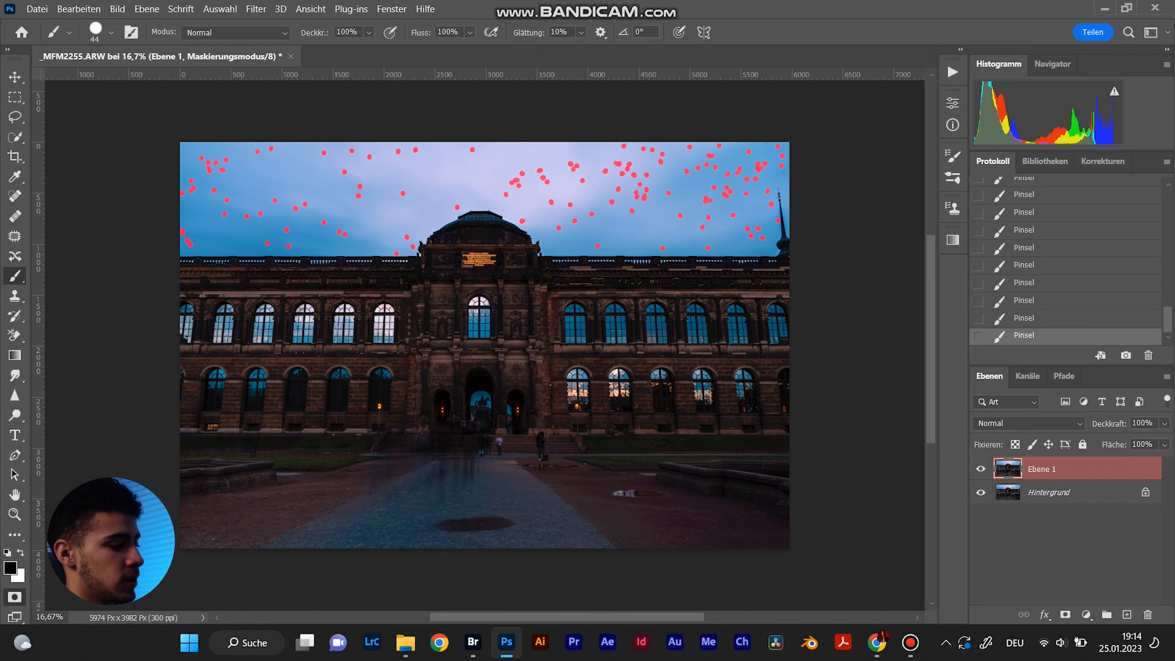
key(q)
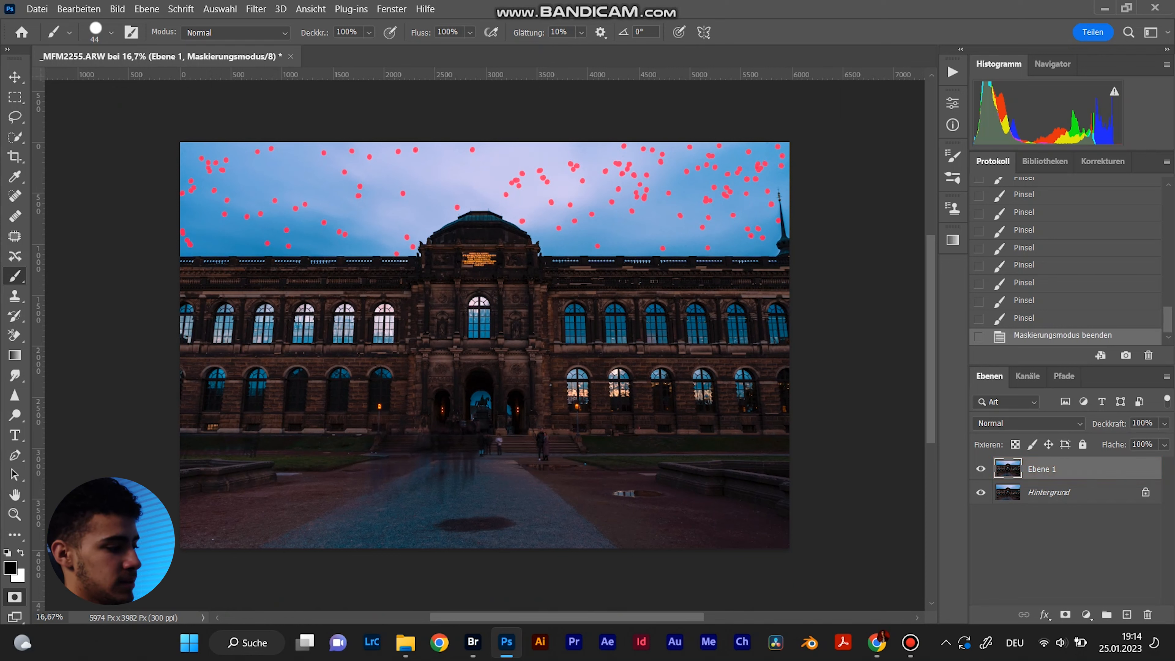
key(x)
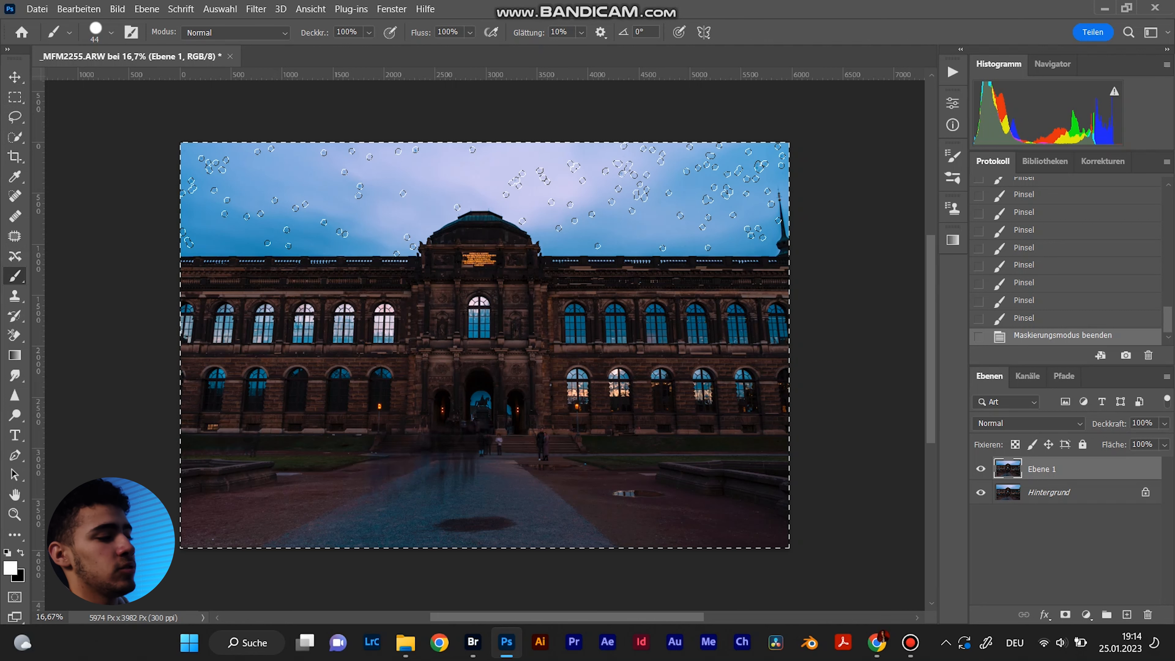
click(14, 137)
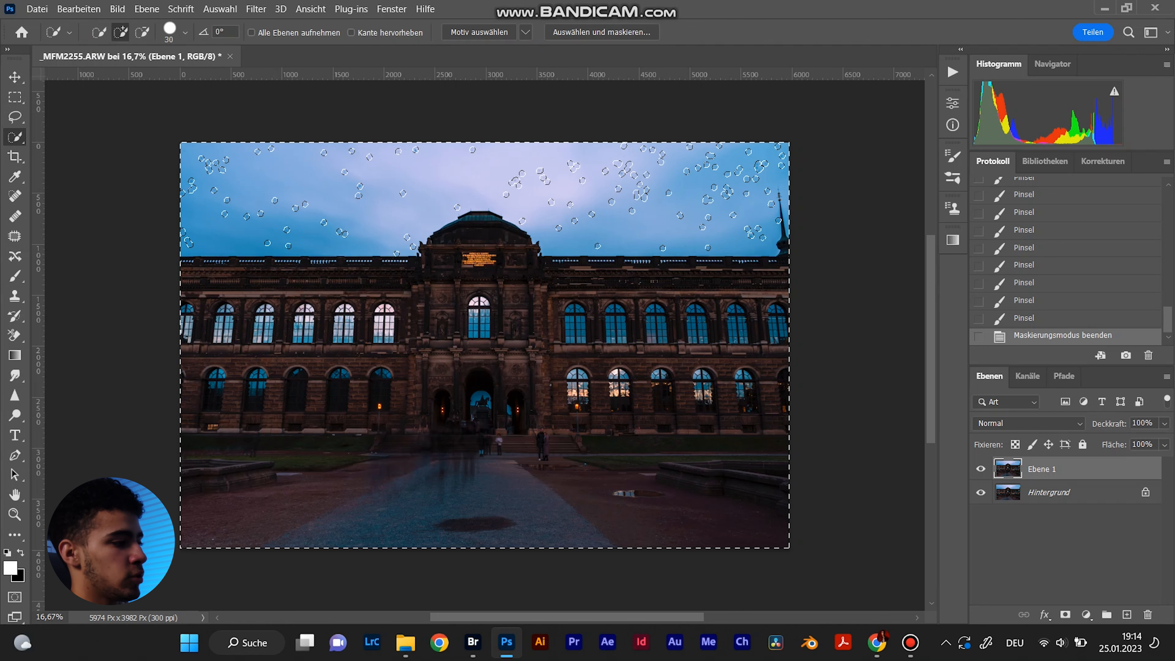
key(w)
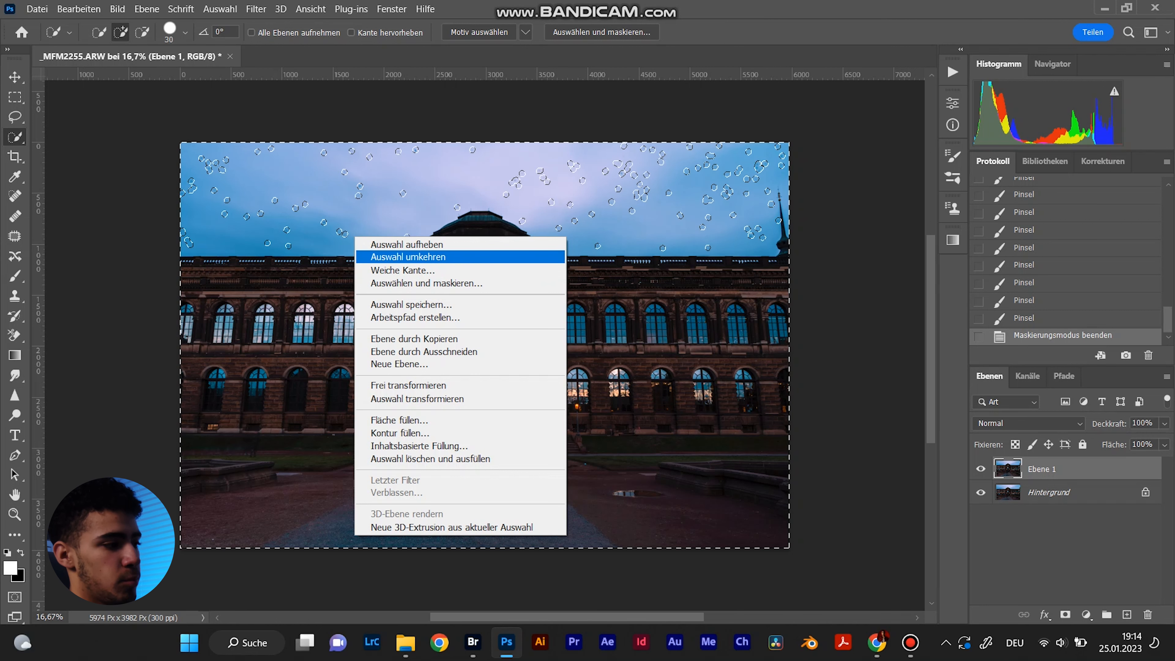
click(427, 257)
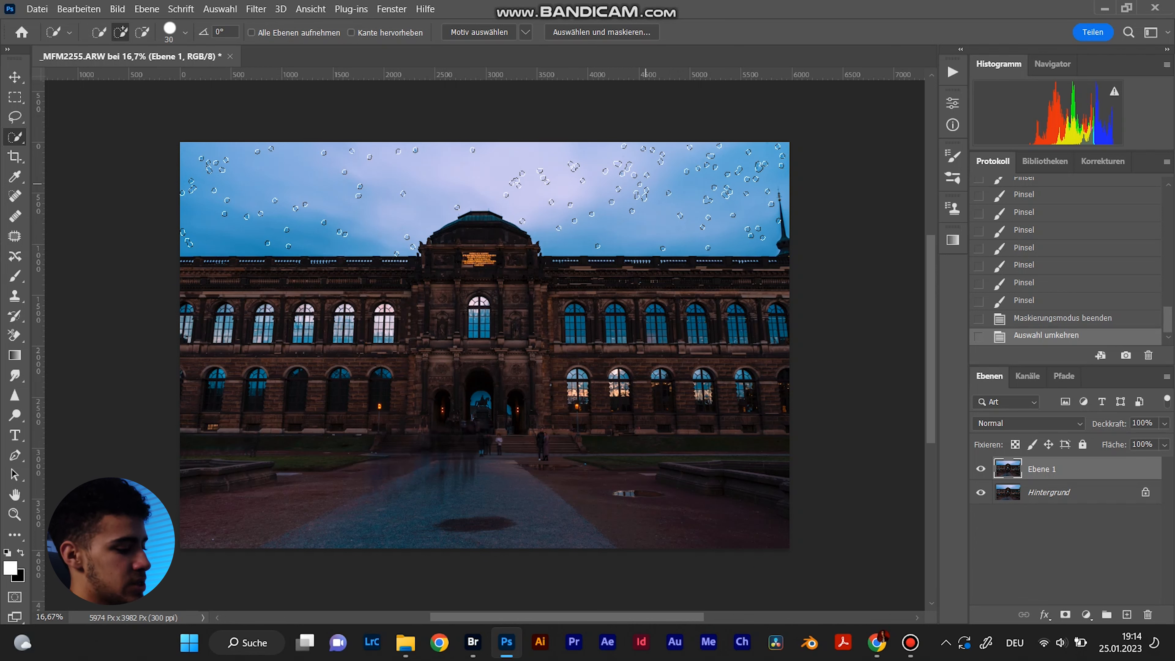
- Fill the selected dust spots with content-aware content (Inhaltsbasiert) at 100% opacity, and deselect them
key(shift+F5)
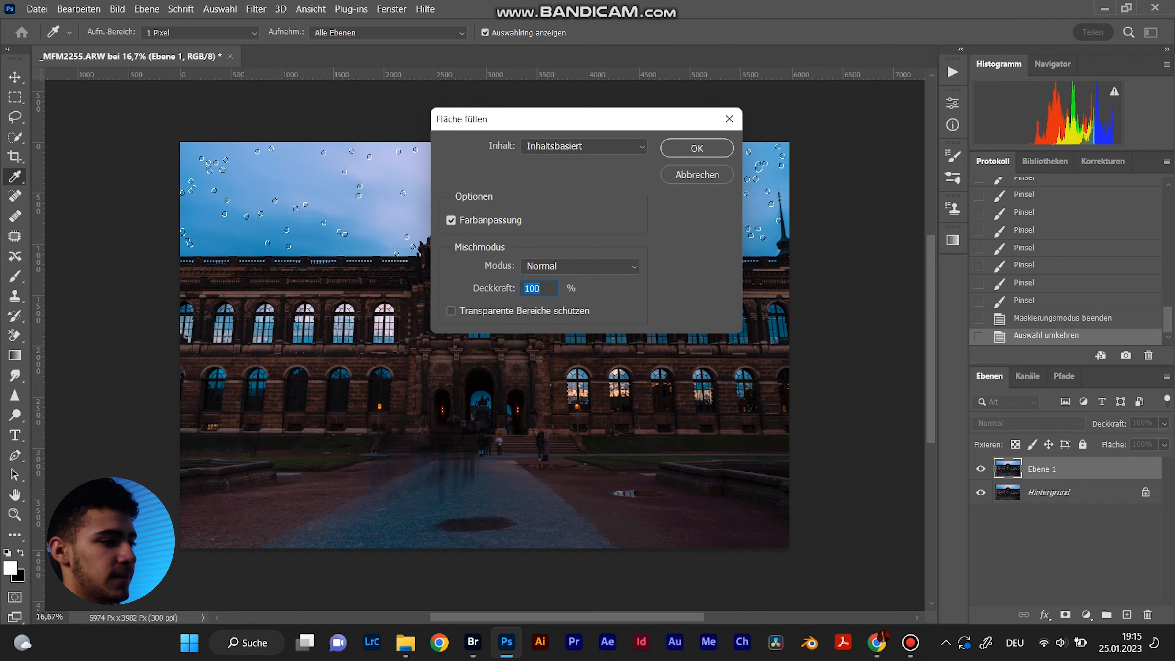
click(584, 147)
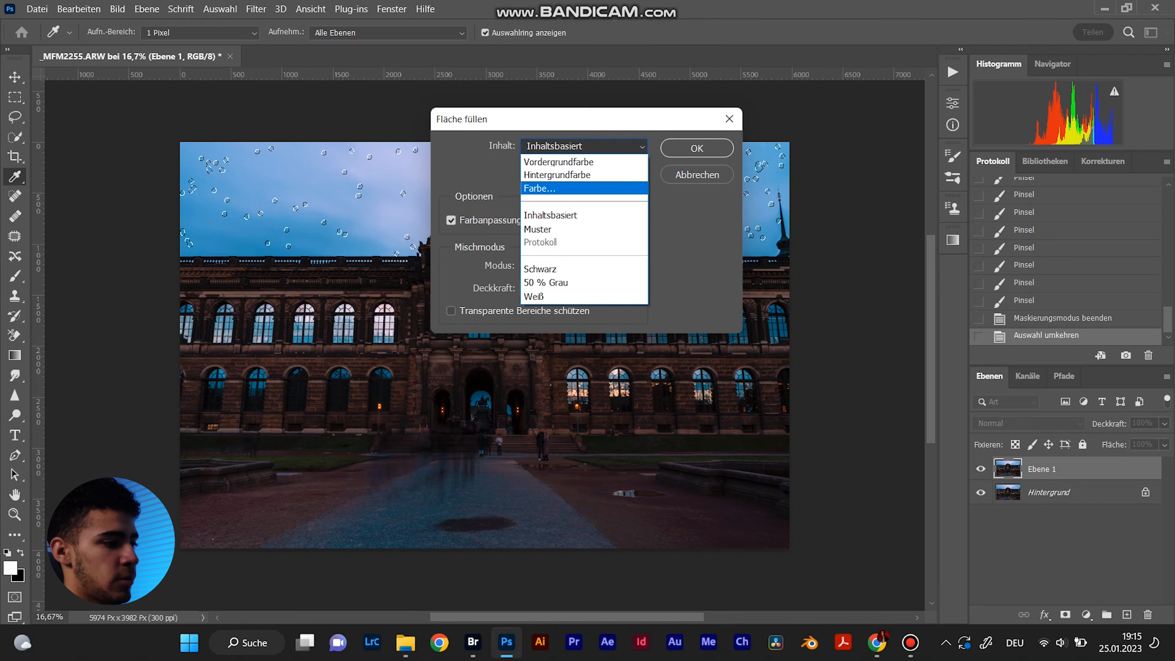
click(557, 215)
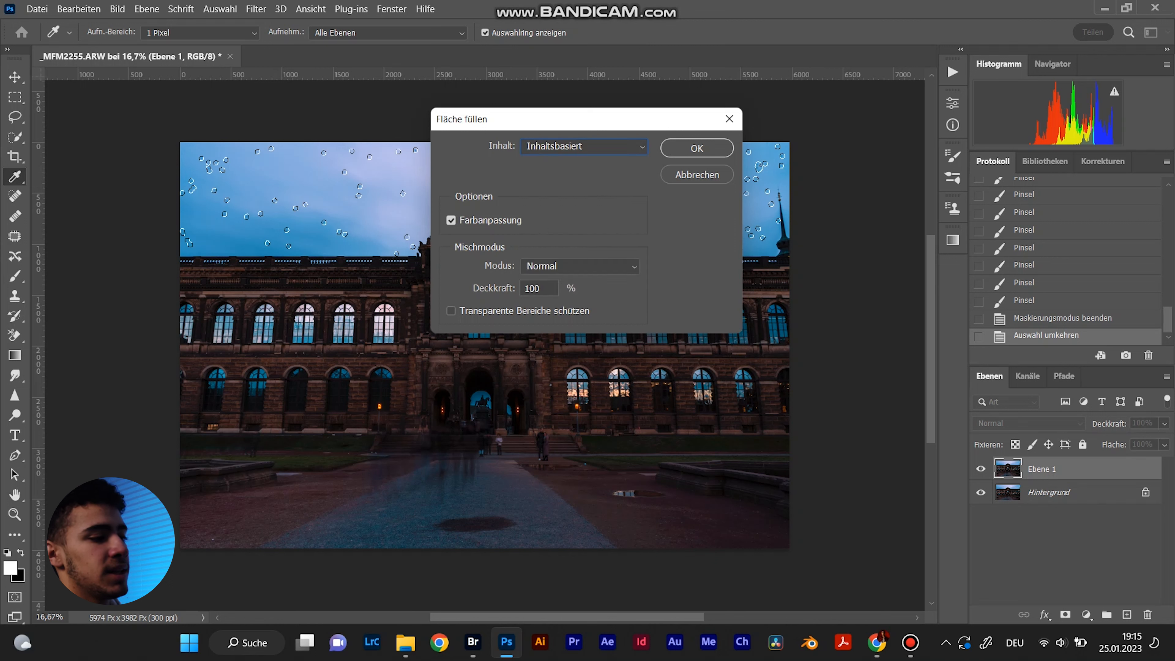
key(Return)
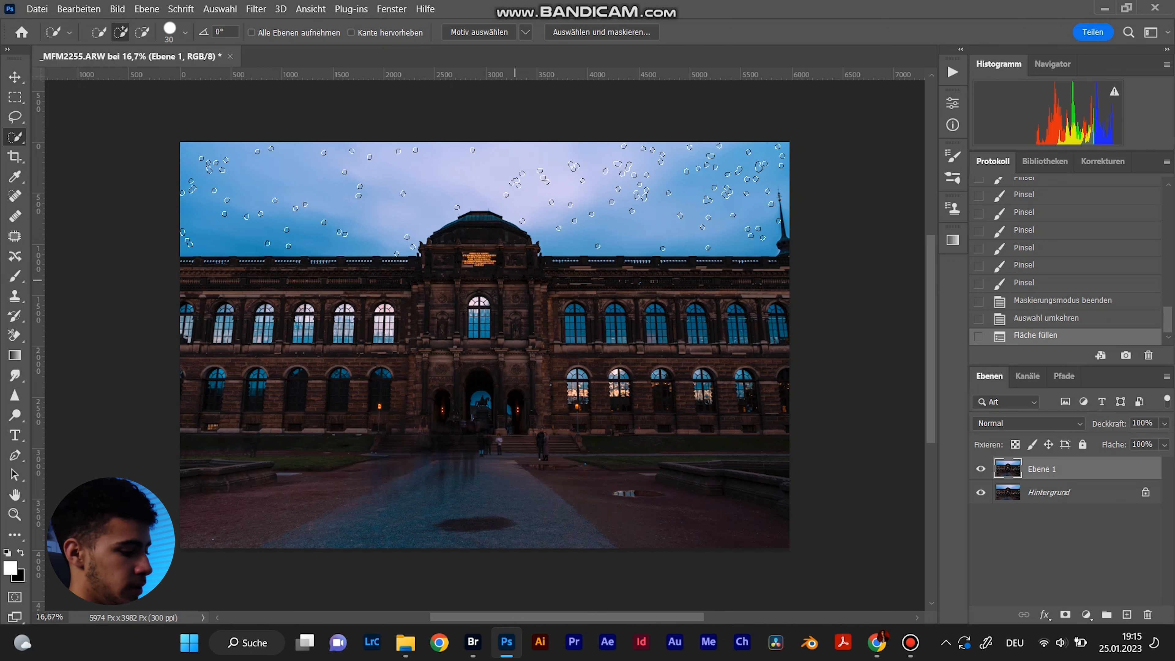
key(v)
key(ctrl+d)
key(ctrl+d)
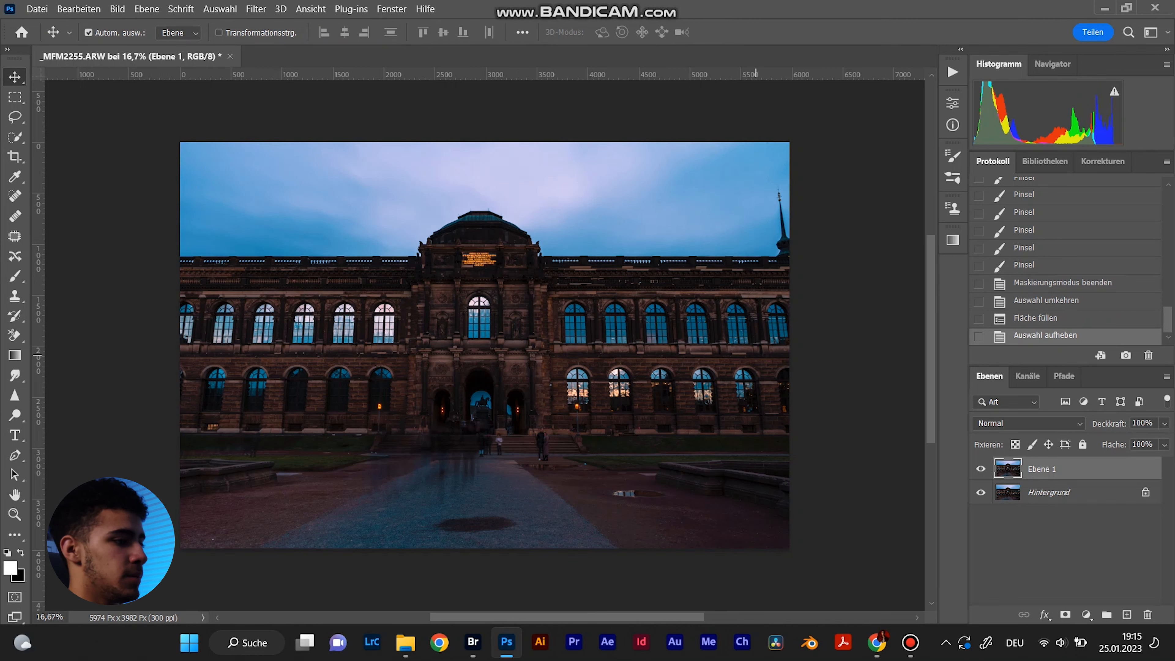
- Compare the retouched sky with the original by toggling the visibility of Ebene 1
key(ctrl+plus)
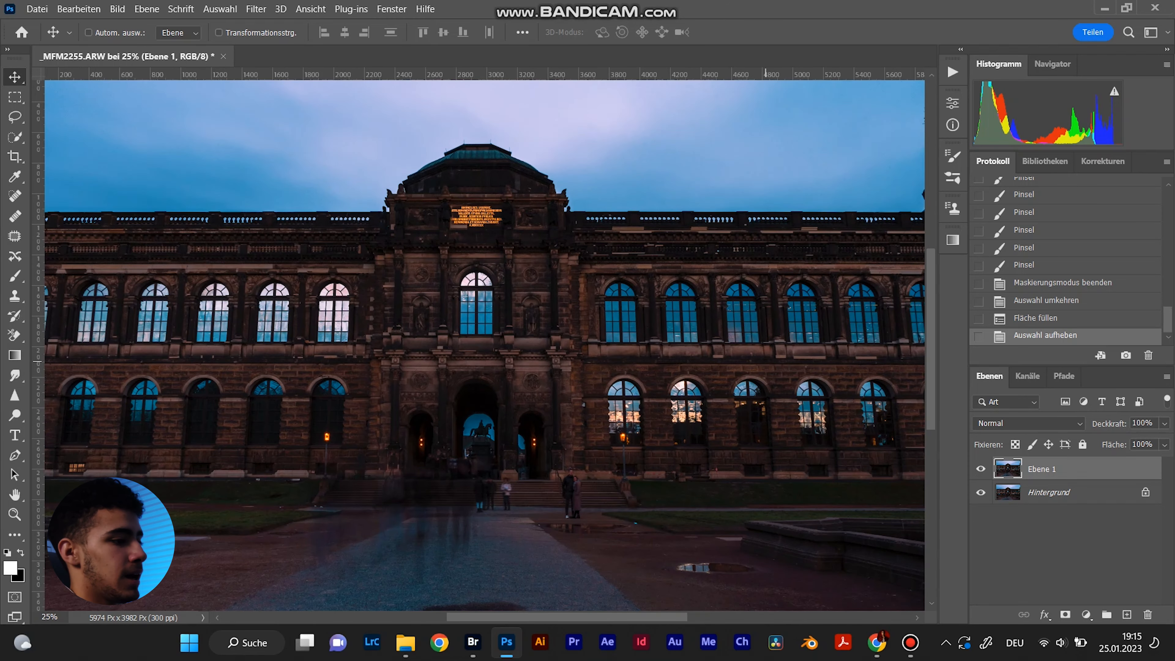
key(ctrl+plus)
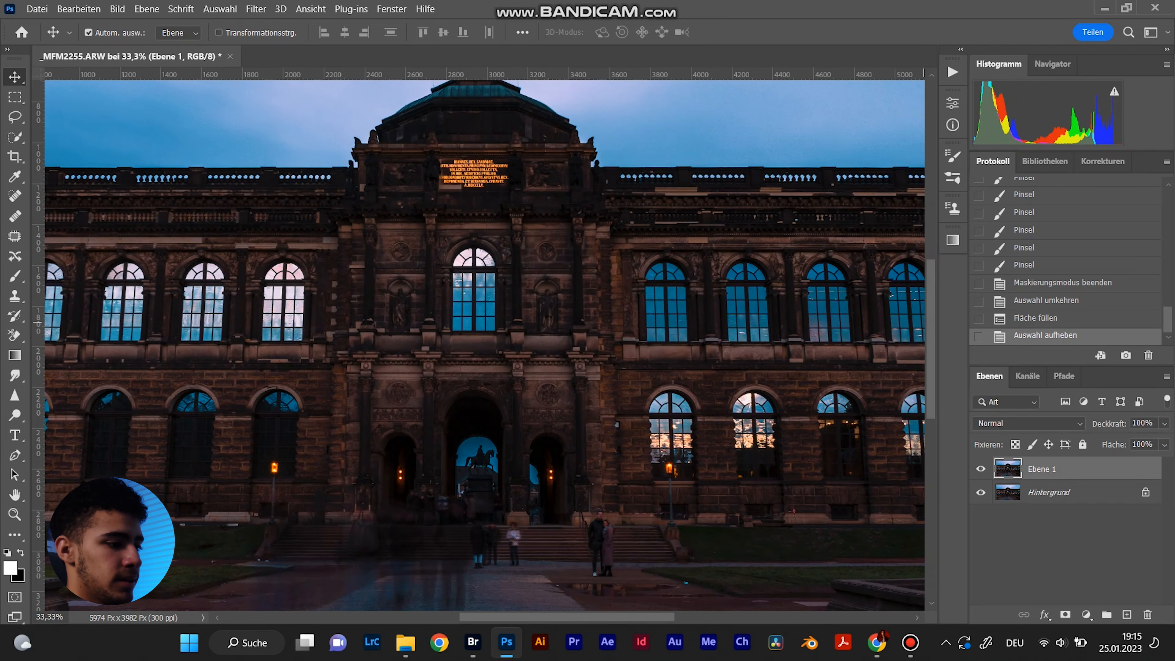
scroll(484, 345, up, 5)
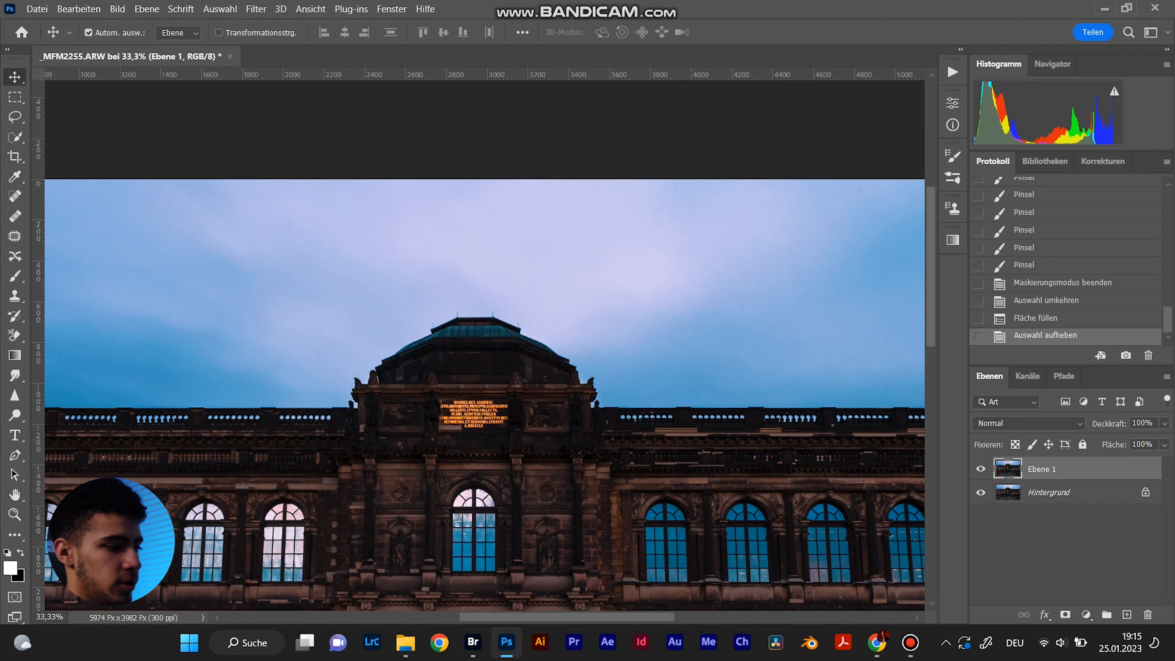
click(981, 468)
click(980, 469)
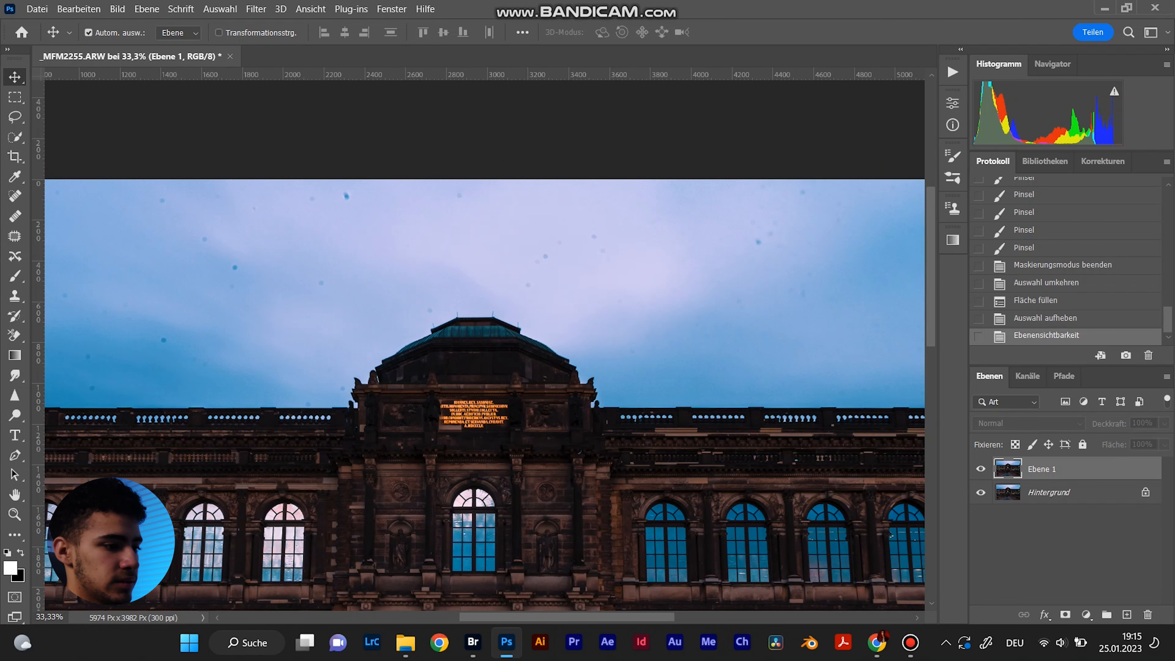
click(980, 469)
click(980, 469)
click(980, 468)
- Start a Levels correction (Tonwertkorrektur) on Ebene 1 and set the shadow input level to 2 using the clipping preview
key(ctrl+minus)
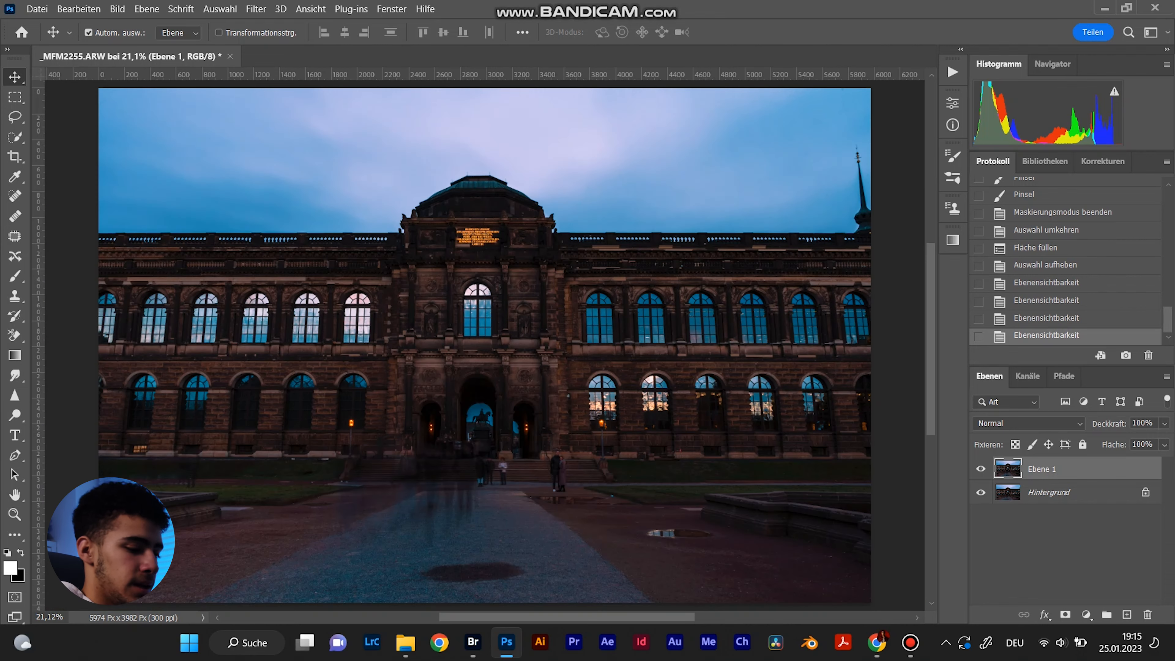
key(ctrl+l)
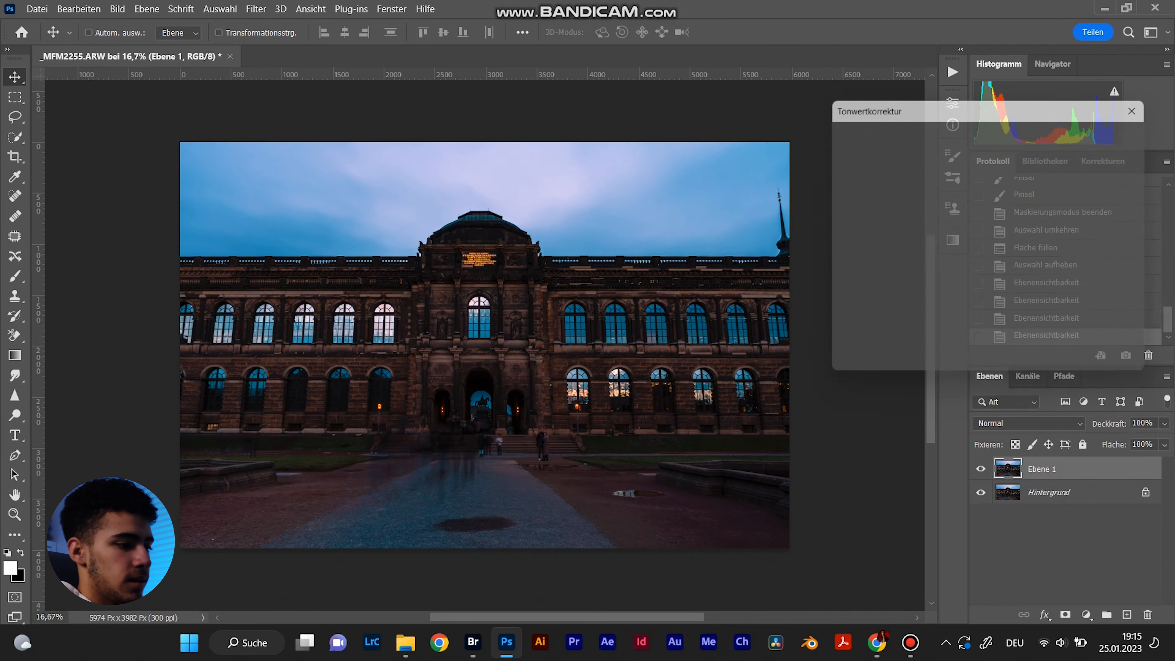
drag(939, 104, 937, 94)
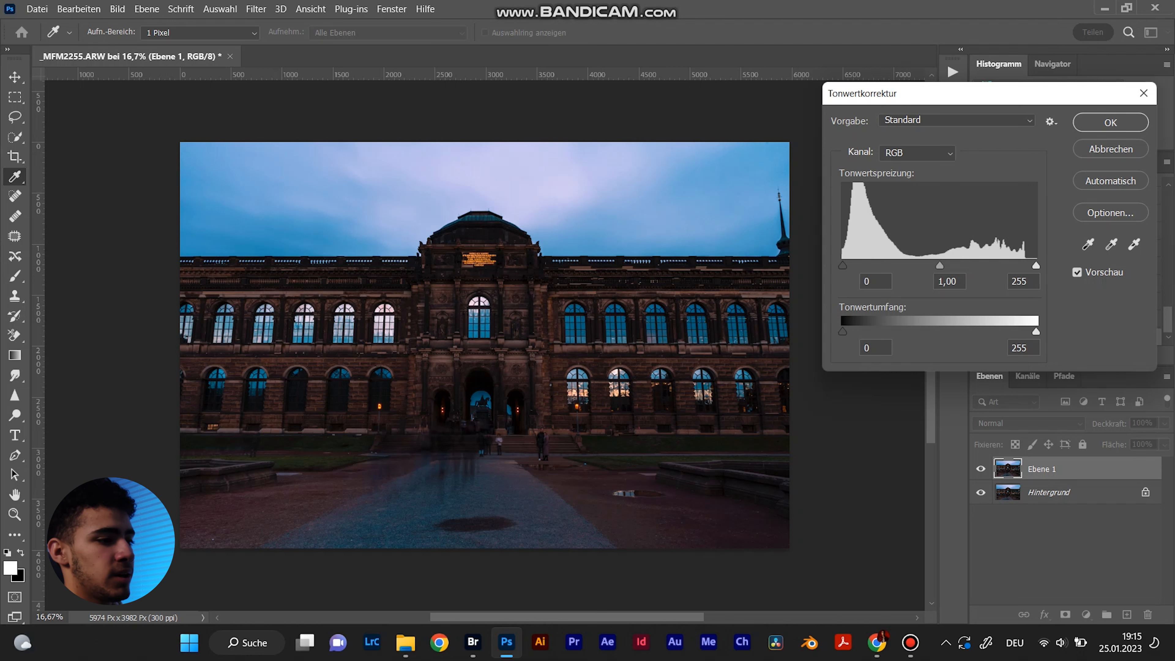
key(alt)
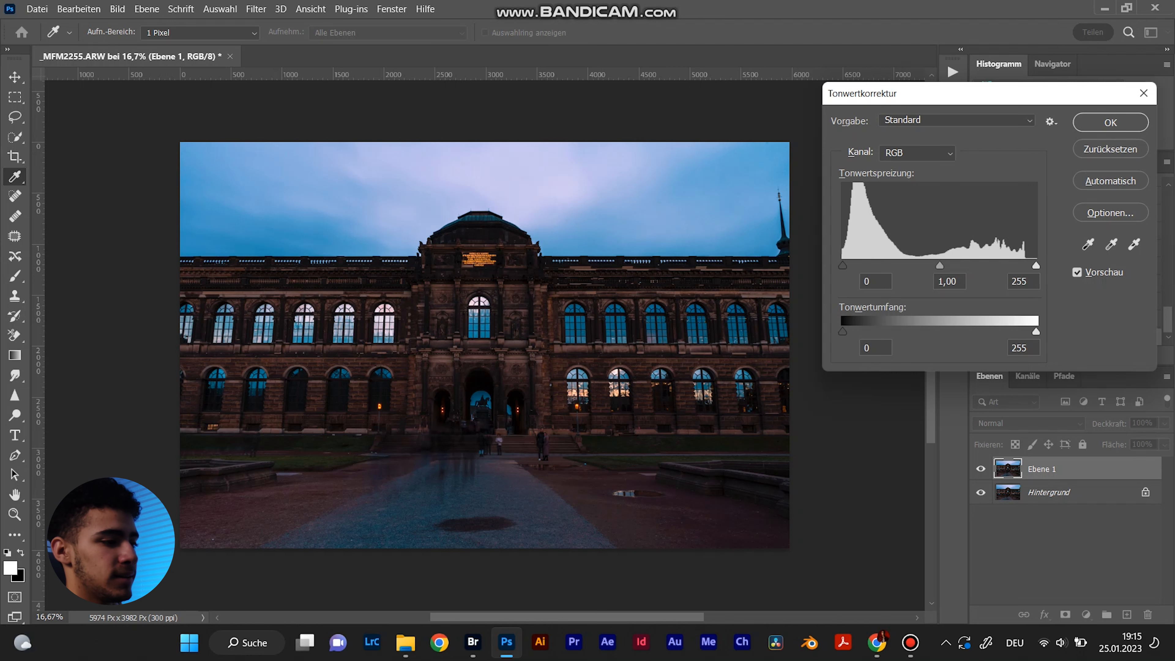
alt+click(842, 266)
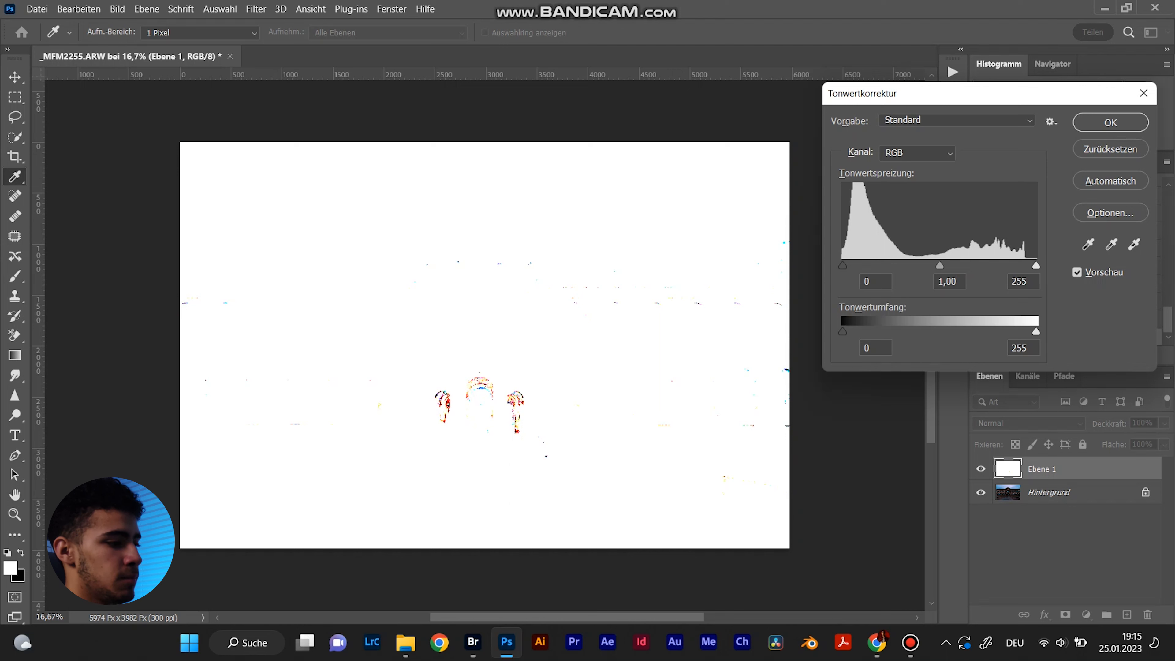
drag(842, 265, 844, 265)
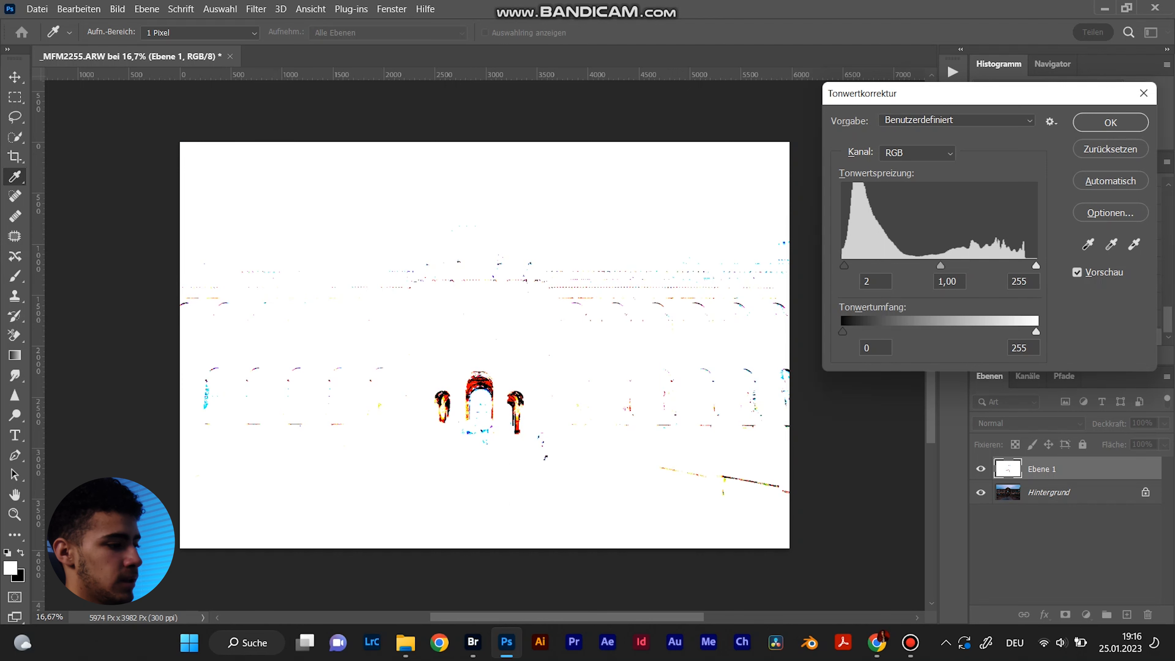
drag(844, 265, 844, 265)
key(alt)
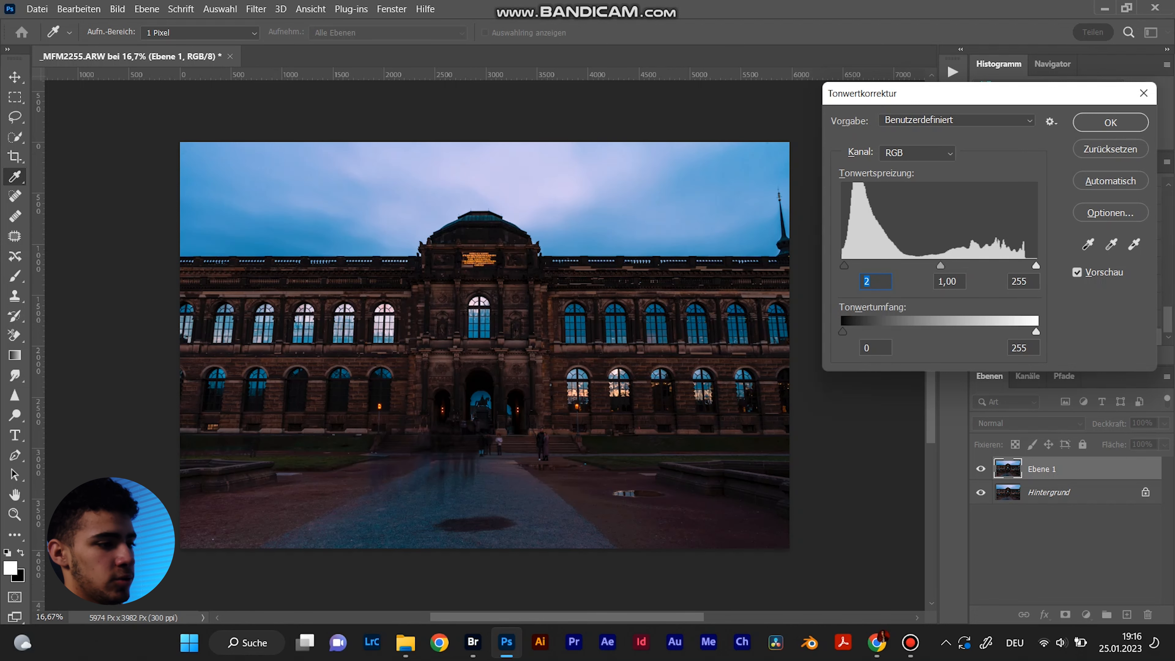
drag(844, 265, 844, 266)
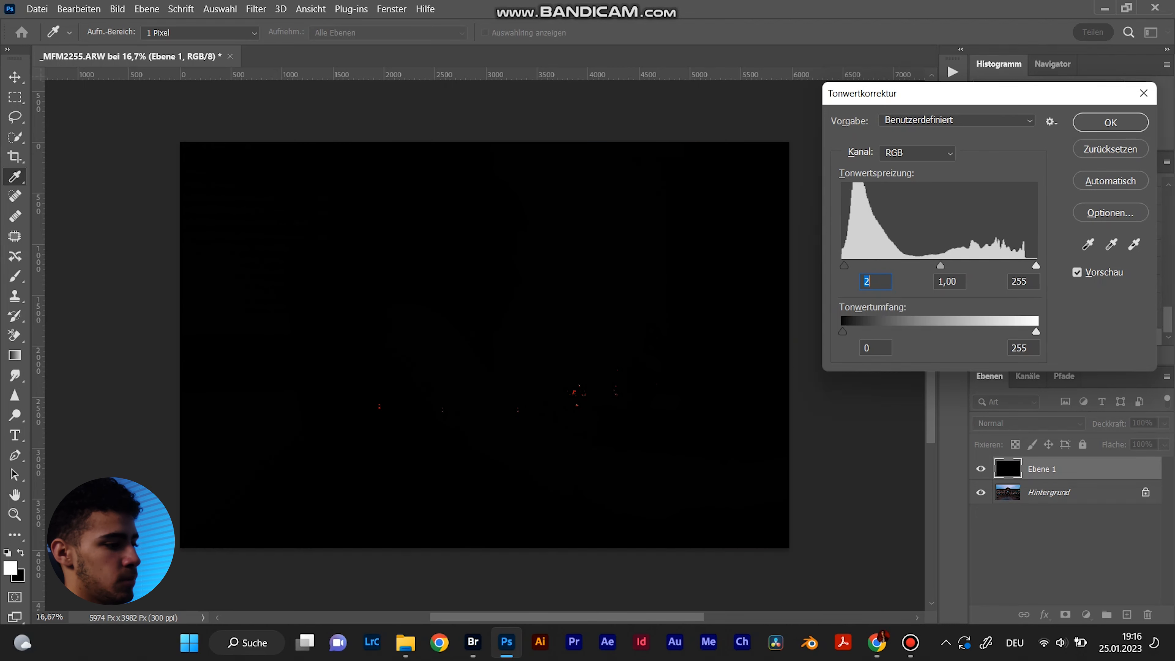
- Set the highlight input level to 234 and the midtone value to 0,95, and apply the Levels correction
drag(1036, 265, 1020, 265)
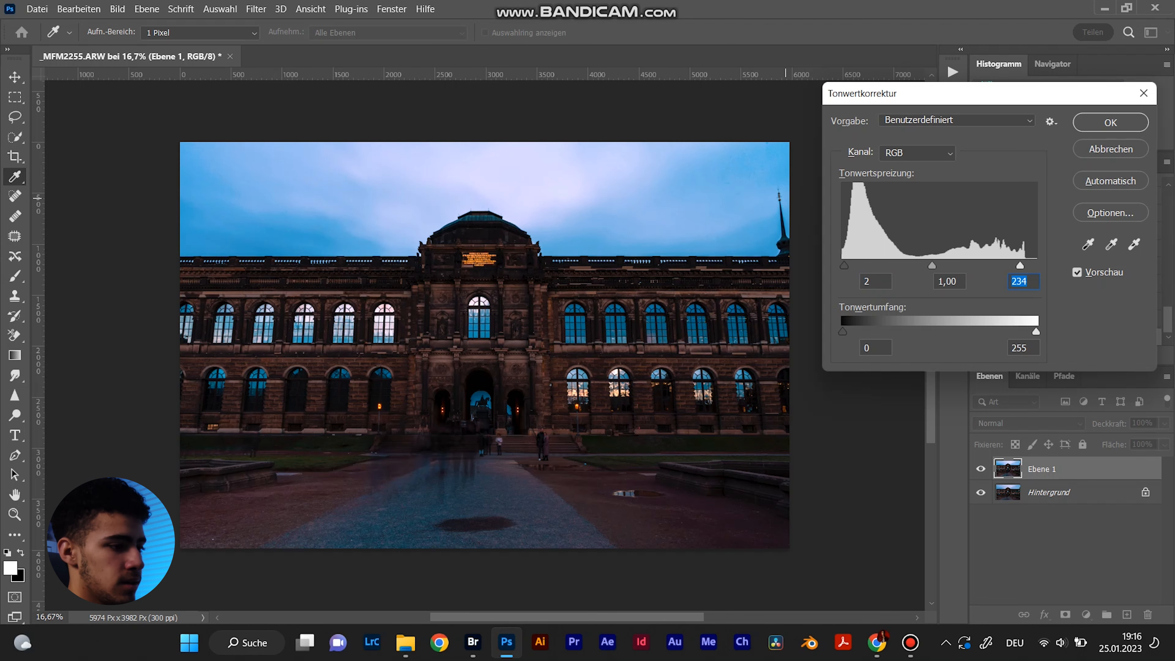
drag(933, 265, 934, 266)
text(0)
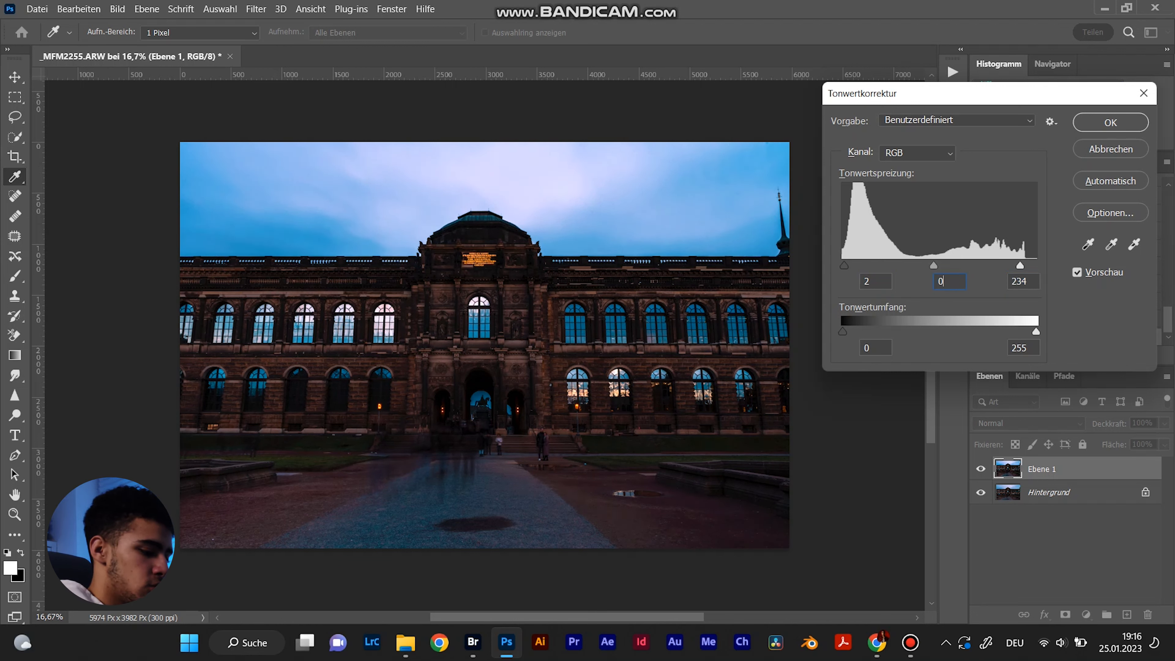
text(,95)
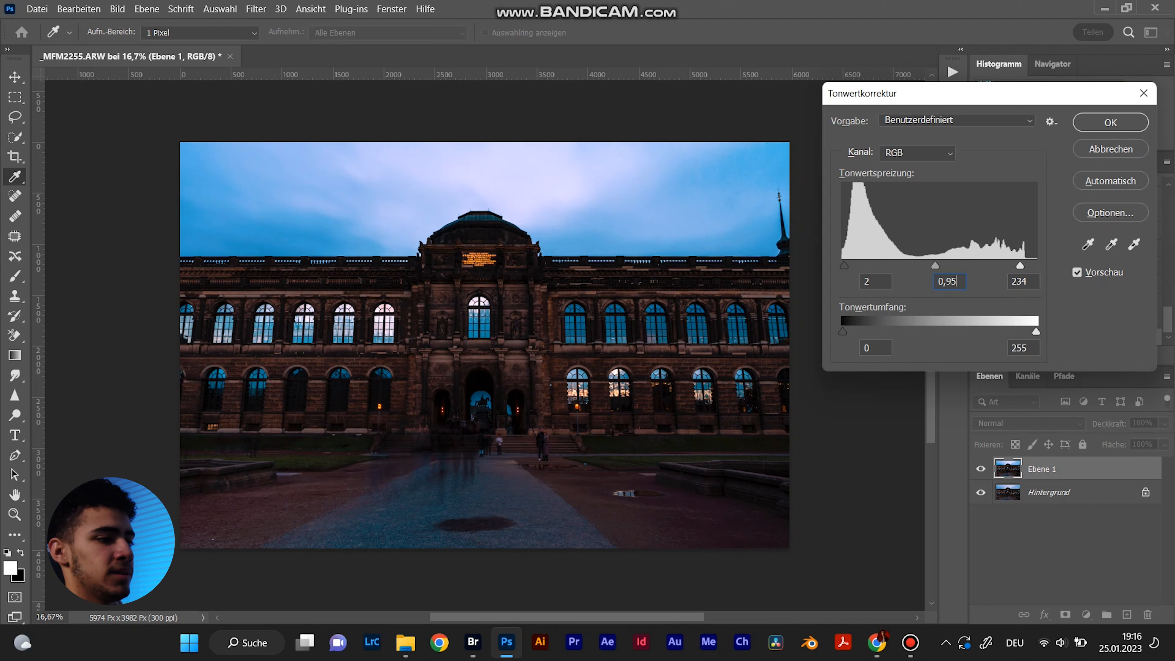
key(Return)
key(v)
- Compare the tone-corrected photo with the original by toggling the visibility of Ebene 1, leaving the layer visible
click(981, 468)
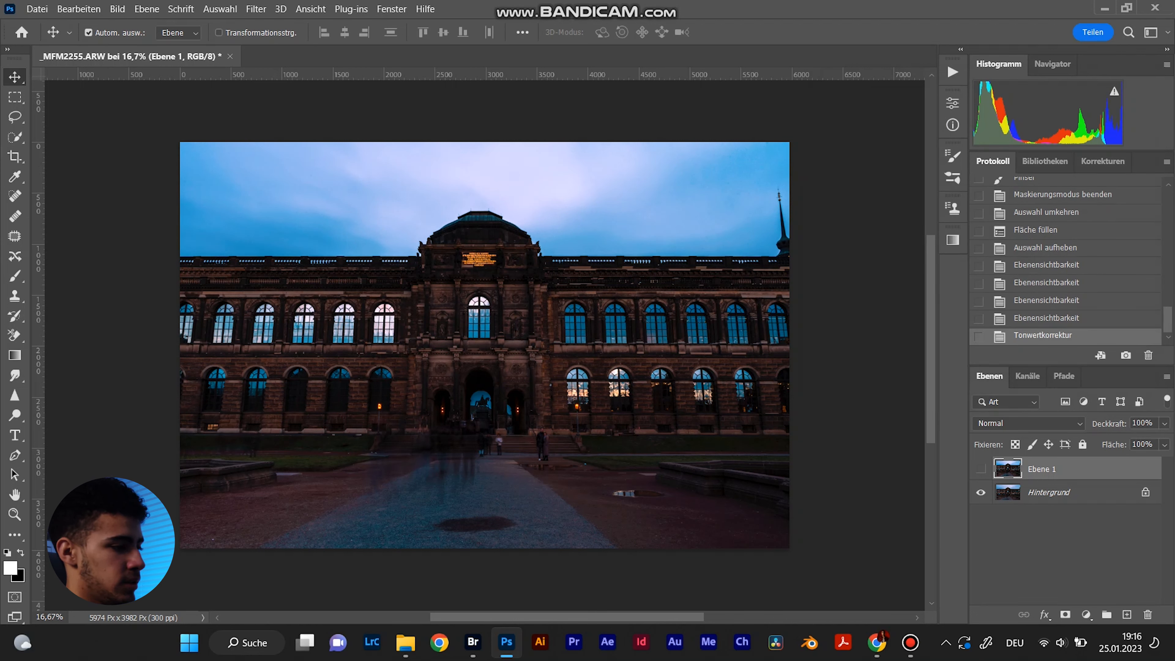
click(981, 468)
click(981, 468)
click(980, 468)
click(980, 469)
click(981, 469)
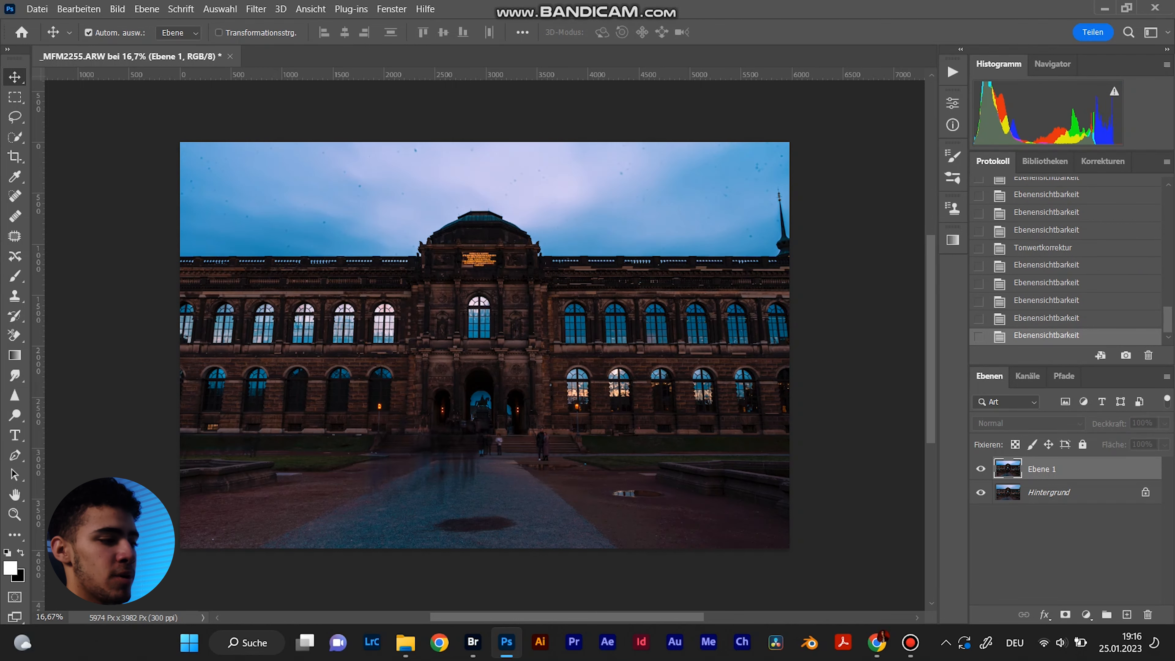
click(980, 469)
click(980, 468)
click(980, 469)
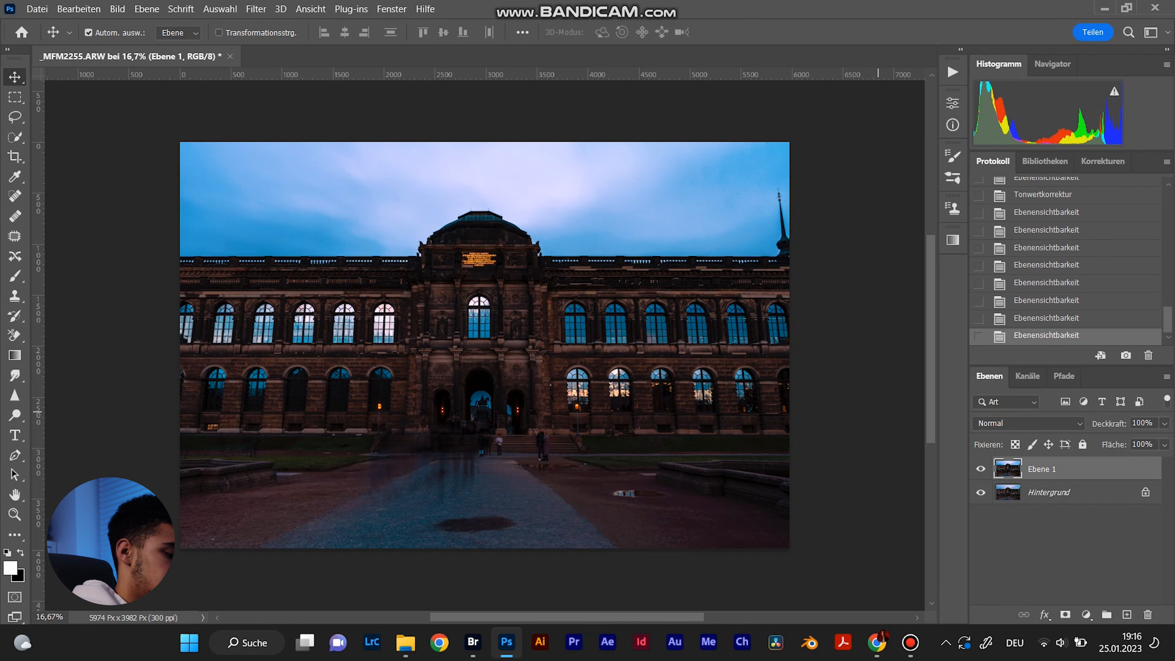
- Open the Export As settings for the photo and choose JPG as the file format
key(ctrl+alt+shift+w)
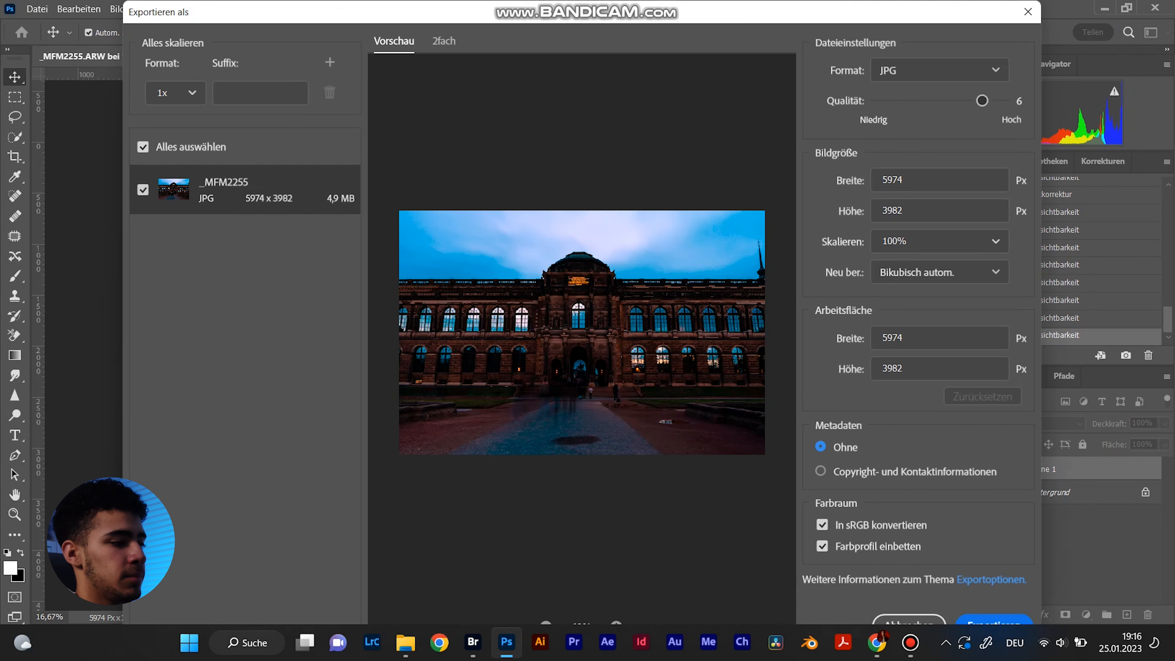
click(939, 70)
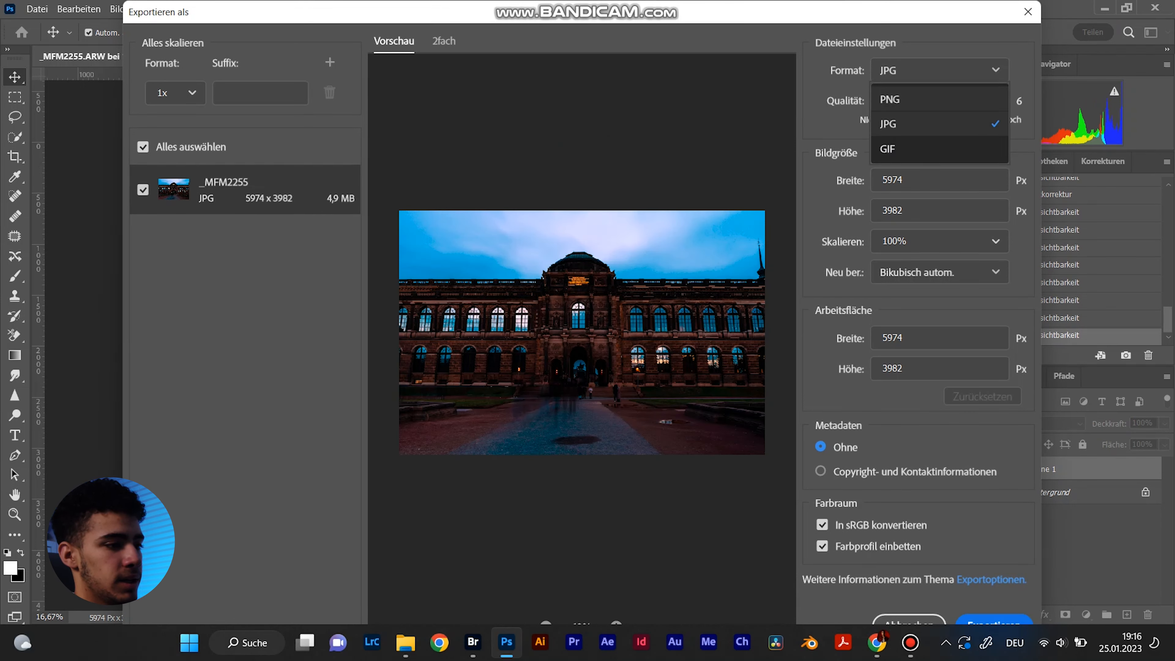
click(939, 123)
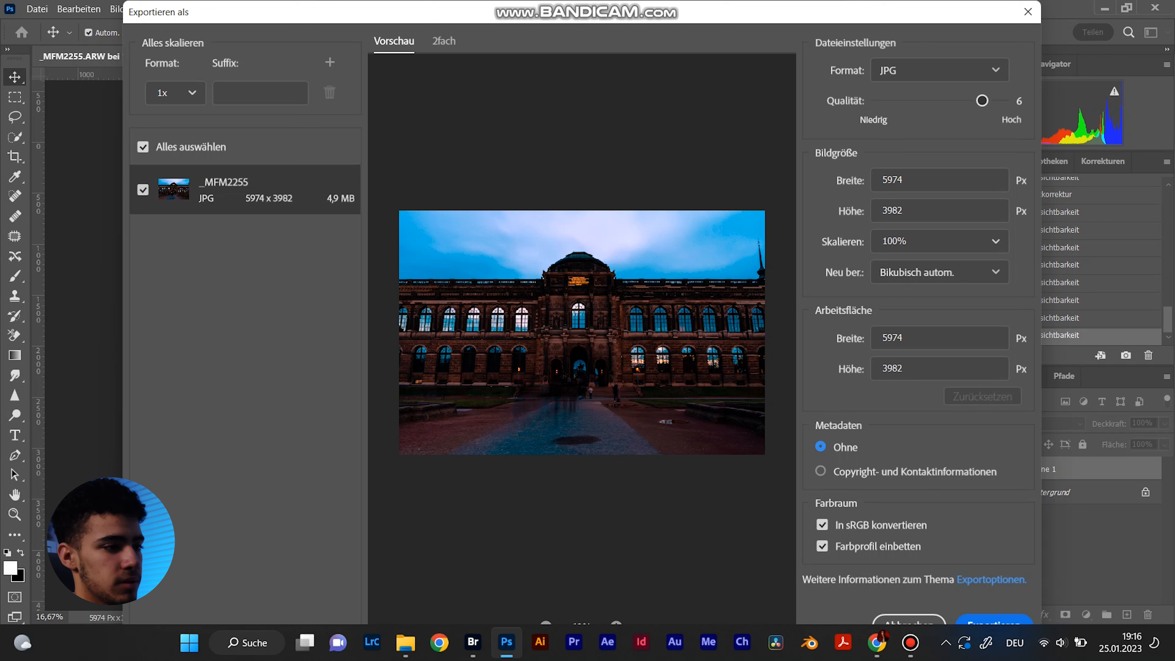